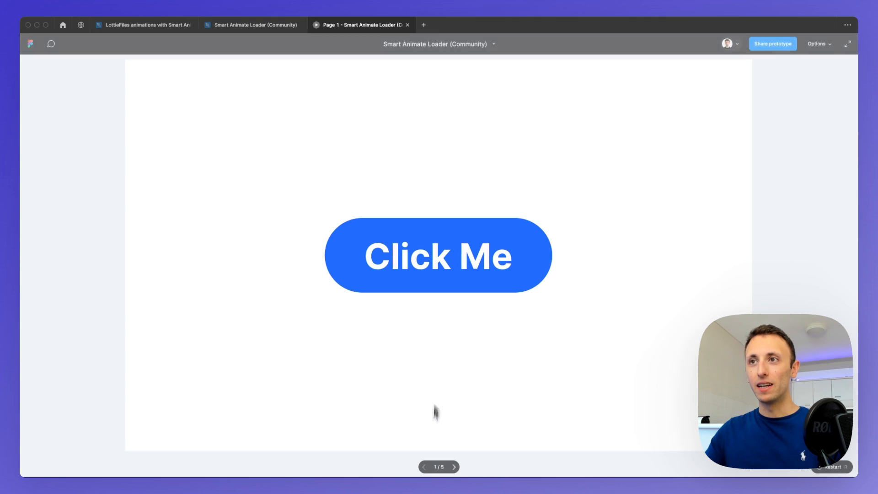
Play the loader prototype from its Click Me button, then return to the Smart Animate Loader design file
click(446, 266)
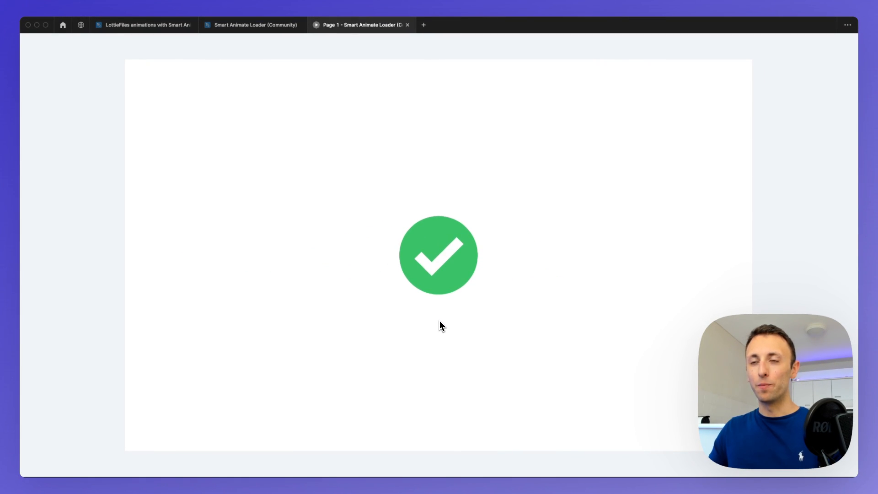
click(262, 26)
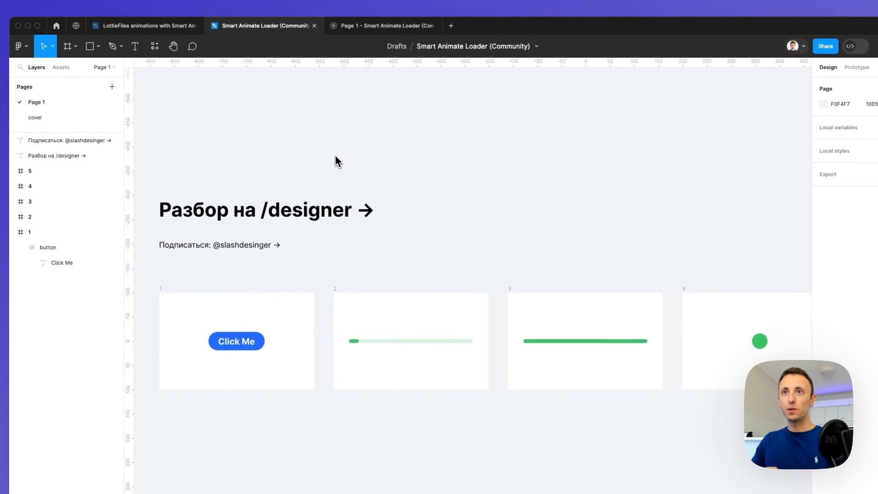
Draw a new frame about 296 by 235 in the empty canvas area below the loader frames
scroll(336, 162, down, 1)
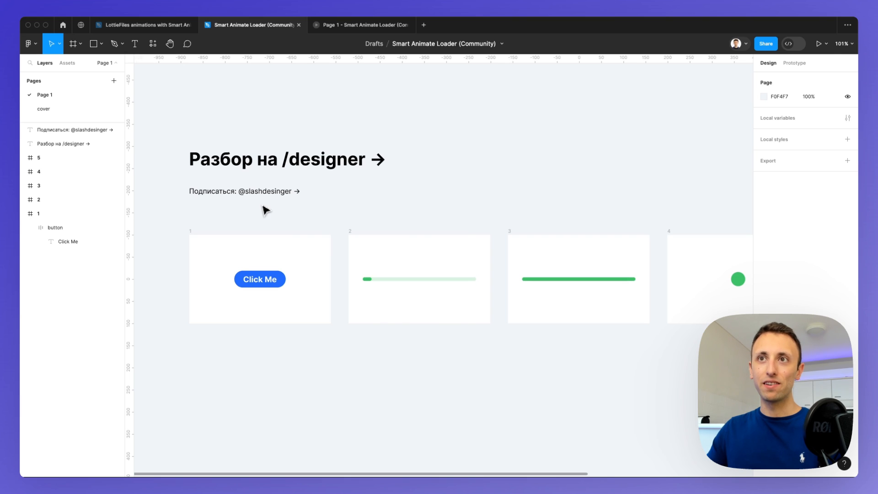
scroll(282, 210, down, 5)
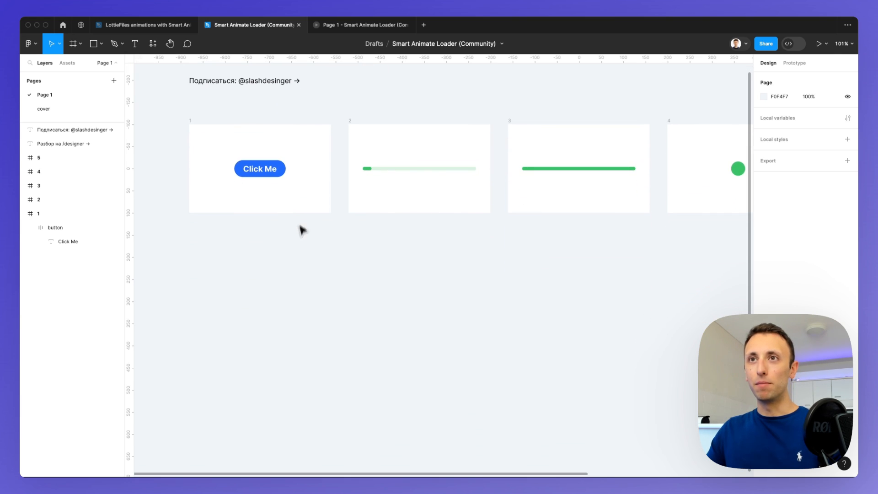
scroll(302, 260, up, 1)
scroll(302, 259, down, 3)
scroll(302, 260, left, 3)
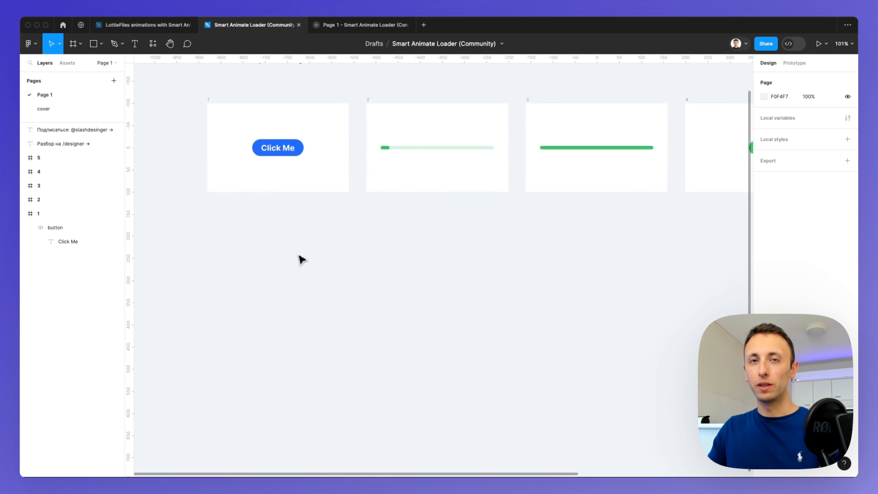
scroll(280, 247, down, 2)
scroll(280, 247, left, 1)
scroll(281, 247, up, 3)
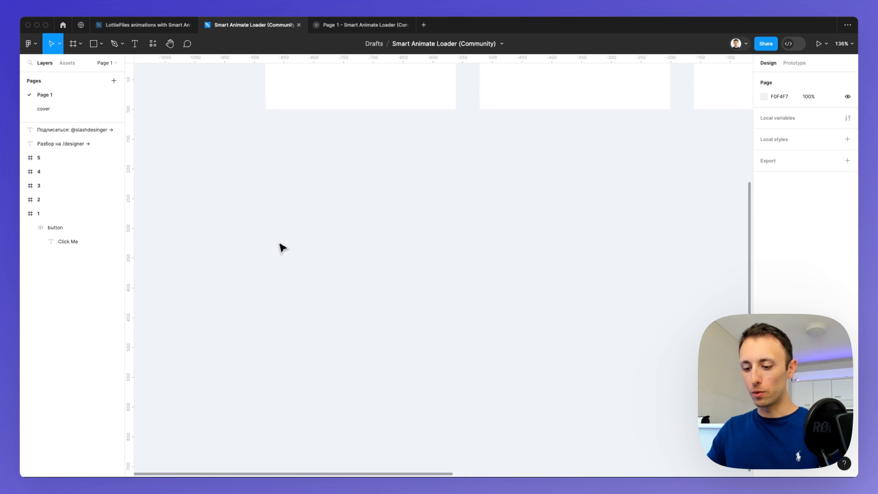
key(f)
drag(281, 204, 457, 345)
scroll(321, 250, up, 2)
scroll(320, 250, up, 2)
scroll(315, 249, down, 2)
scroll(316, 249, right, 2)
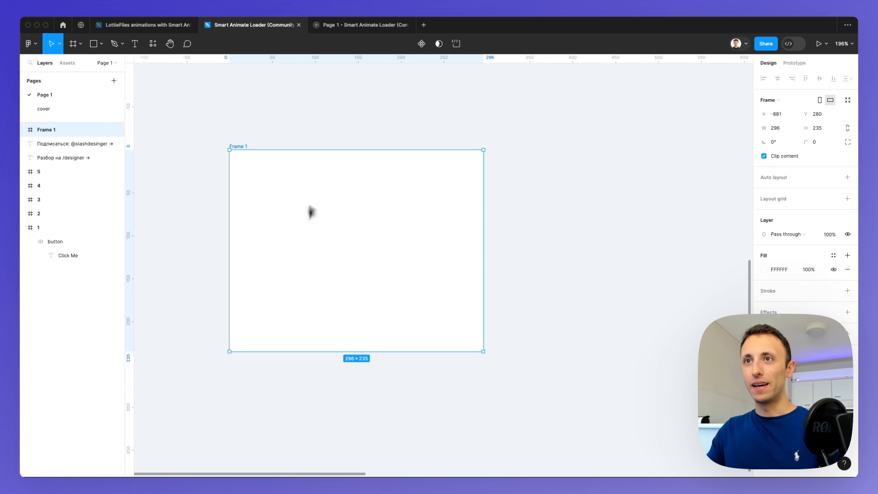
click(355, 127)
Draw a rectangle about 144 by 121 near the middle of the new frame
scroll(334, 158, up, 2)
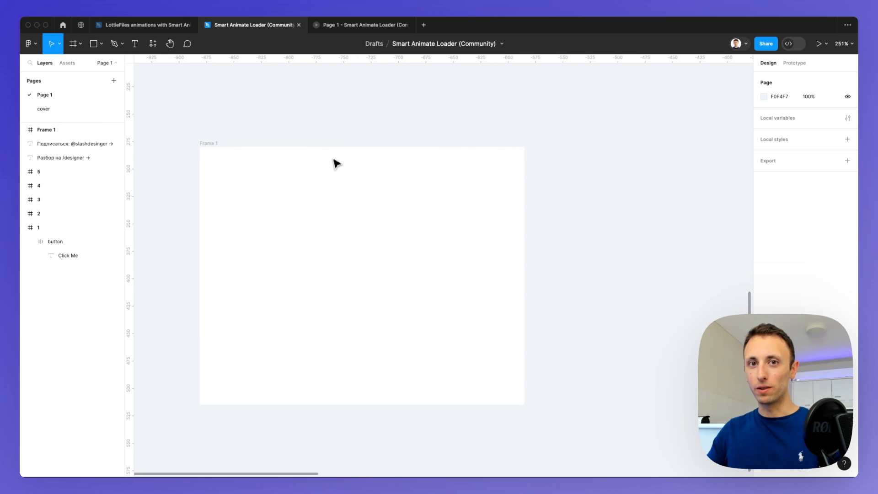
scroll(334, 161, down, 2)
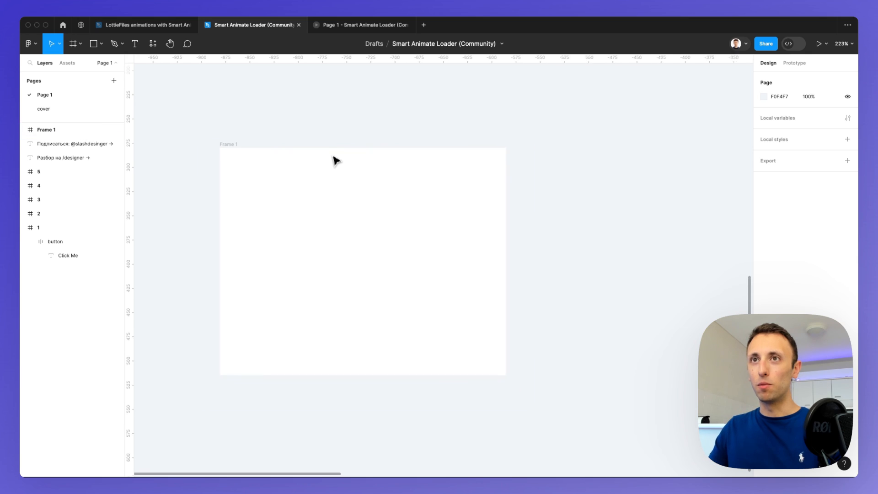
key(r)
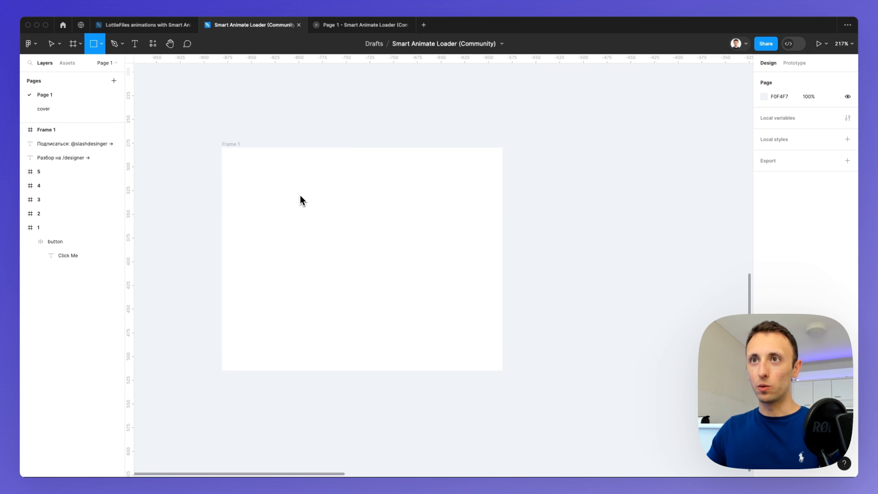
mouse_move(293, 194)
mouse_down()
mouse_move(401, 299)
mouse_move(428, 308)
mouse_up()
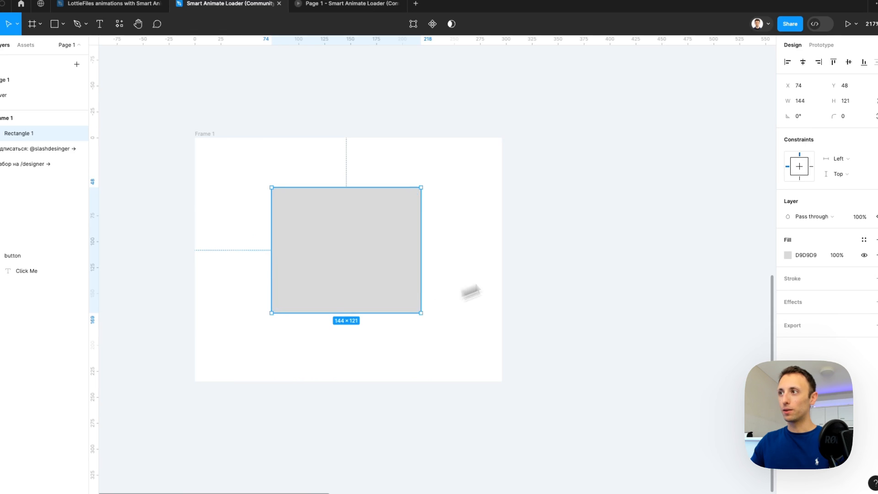
Fill the rectangle with blue 0075FF and centre it in the frame
click(787, 255)
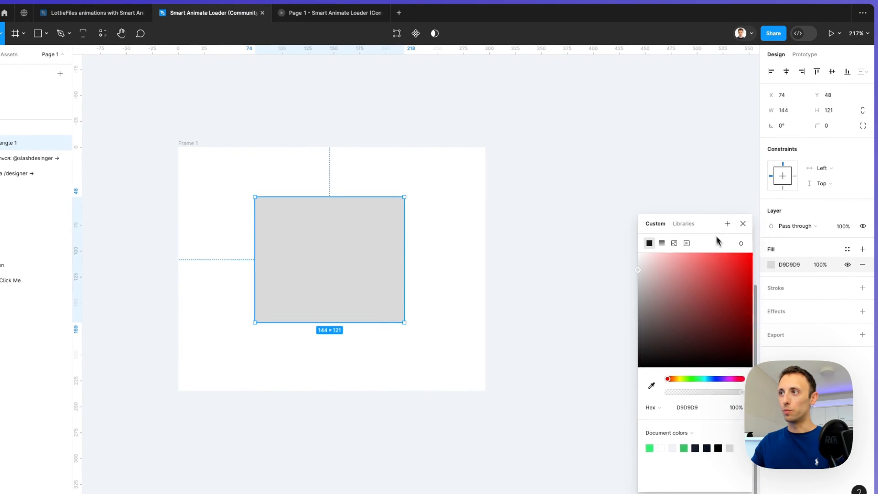
drag(717, 237, 641, 148)
click(639, 290)
drag(641, 215, 711, 157)
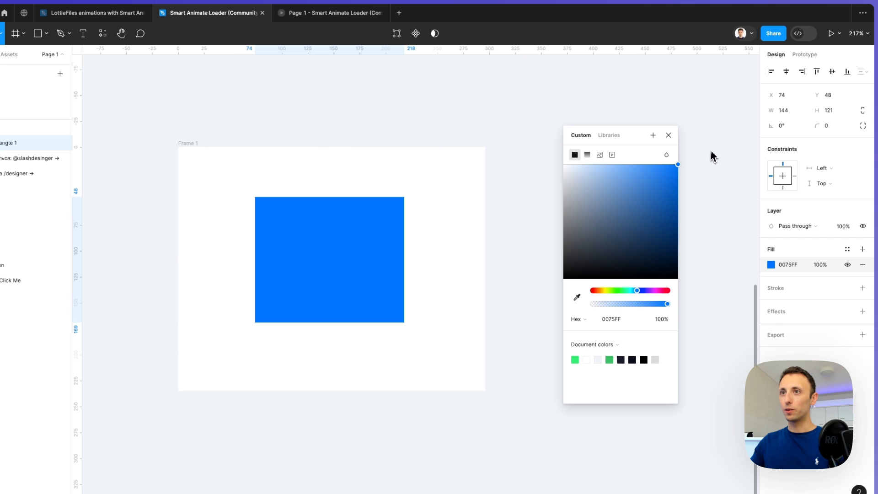
click(499, 138)
drag(314, 242, 351, 260)
Duplicate Frame 1 with its blue rectangle and place the copy beside it on the right
click(225, 156)
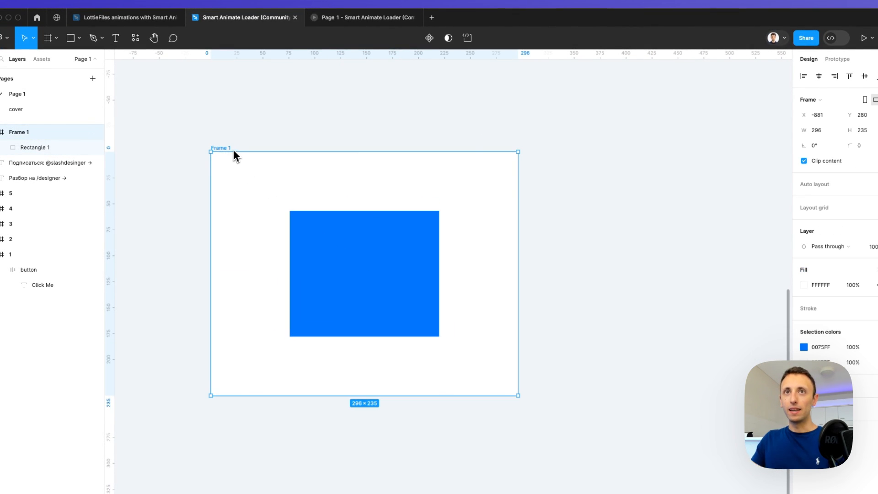
scroll(237, 149, down, 2)
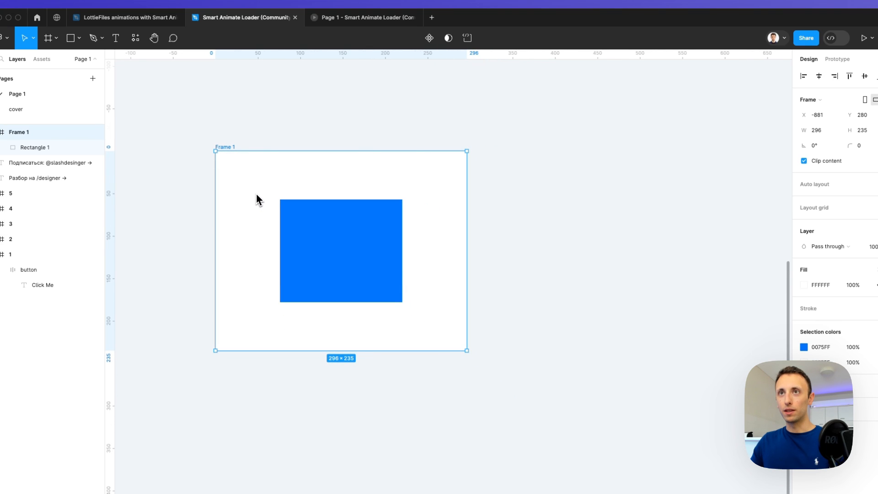
drag(251, 197, 537, 201)
scroll(537, 200, right, 2)
click(548, 132)
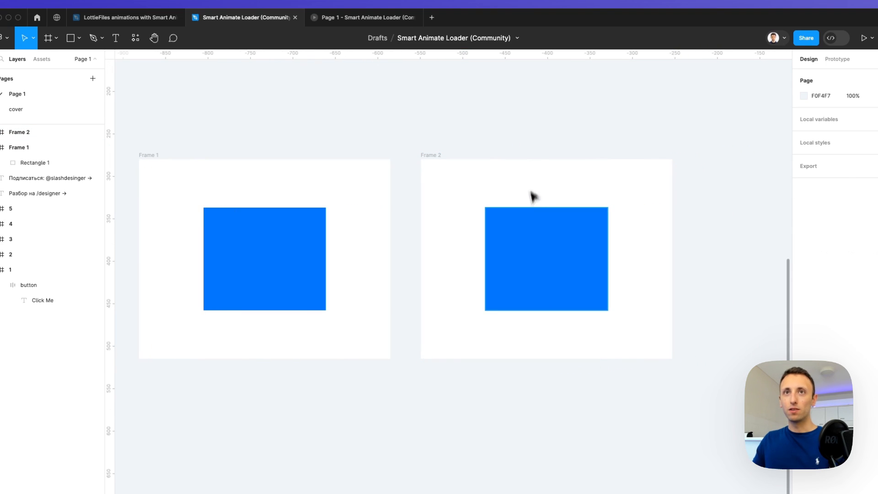
Move the blue rectangle in Frame 1 into the frame's bottom-left corner, at X 0, Y 114
click(533, 231)
click(278, 218)
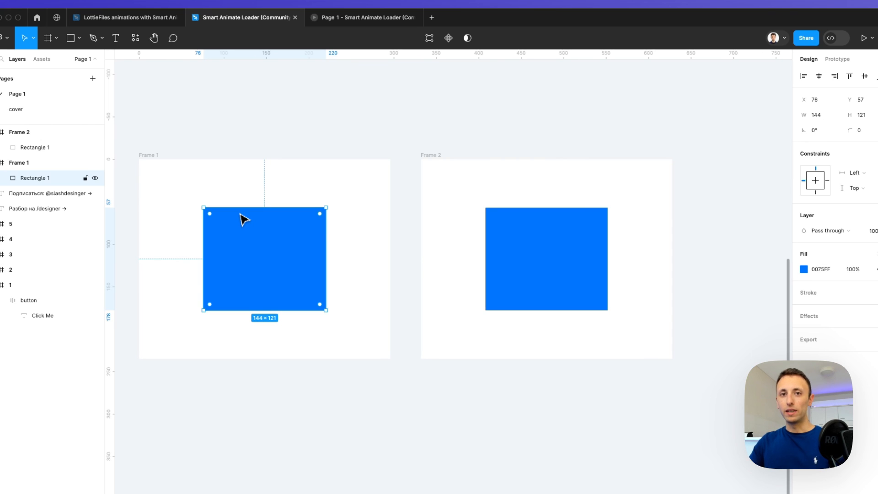
scroll(243, 214, left, 1)
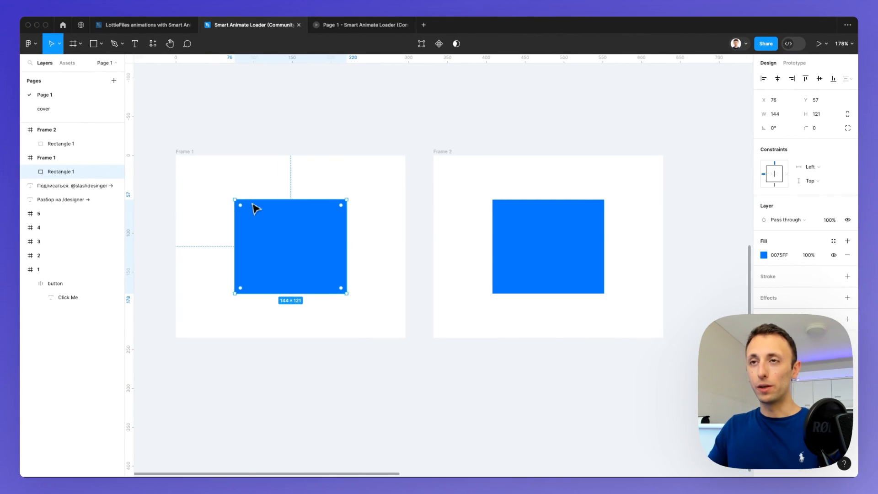
scroll(256, 209, up, 2)
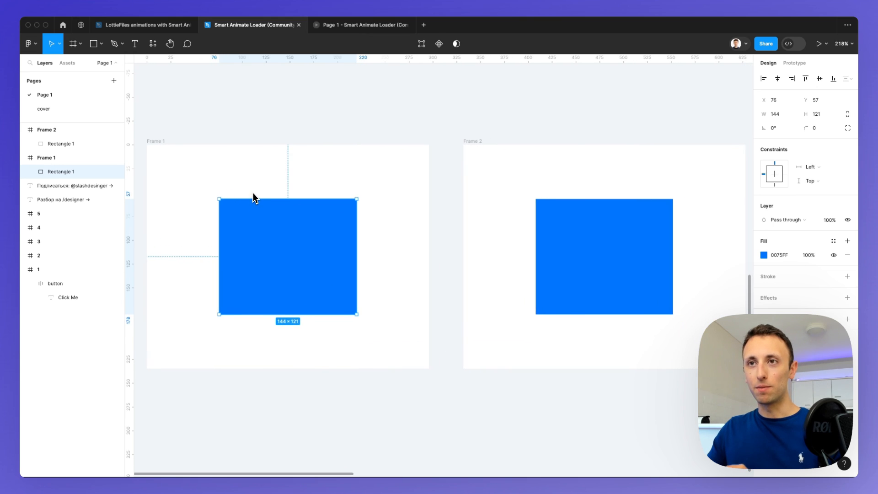
scroll(271, 192, left, 1)
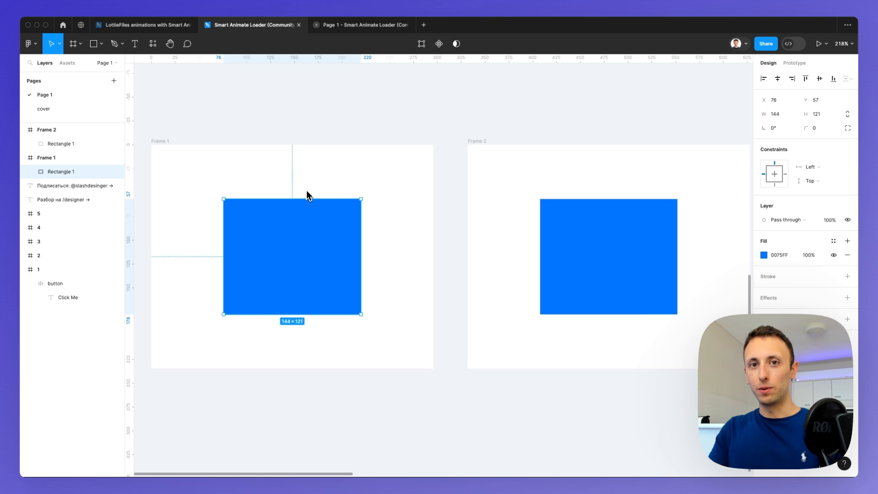
drag(300, 229, 217, 289)
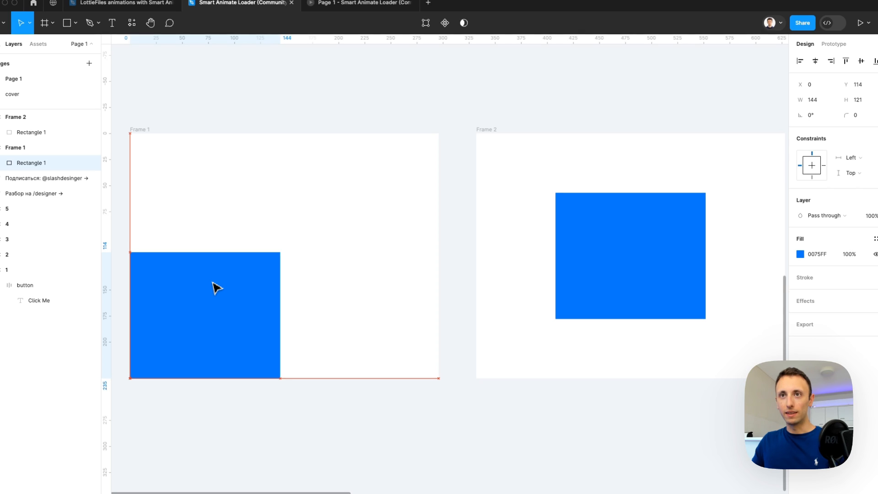
Move the blue rectangle in Frame 2 into the frame's top-right corner, at X 152, Y 0
scroll(213, 288, left, 3)
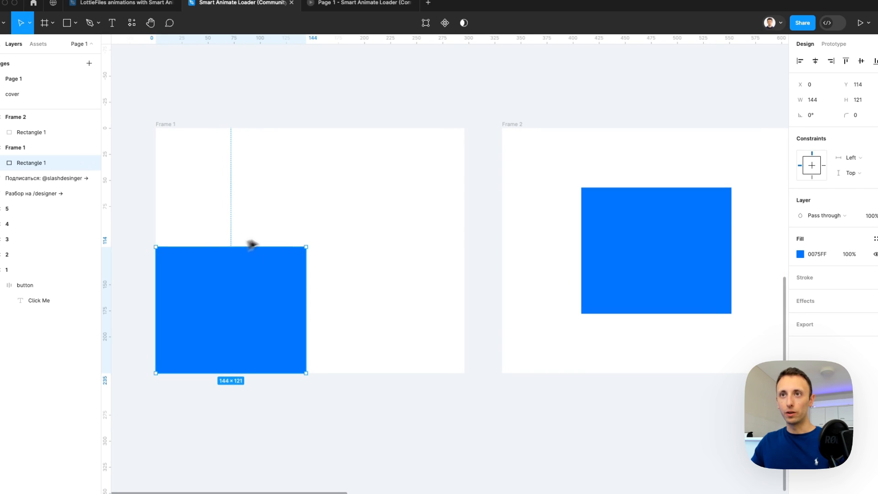
scroll(309, 247, right, 1)
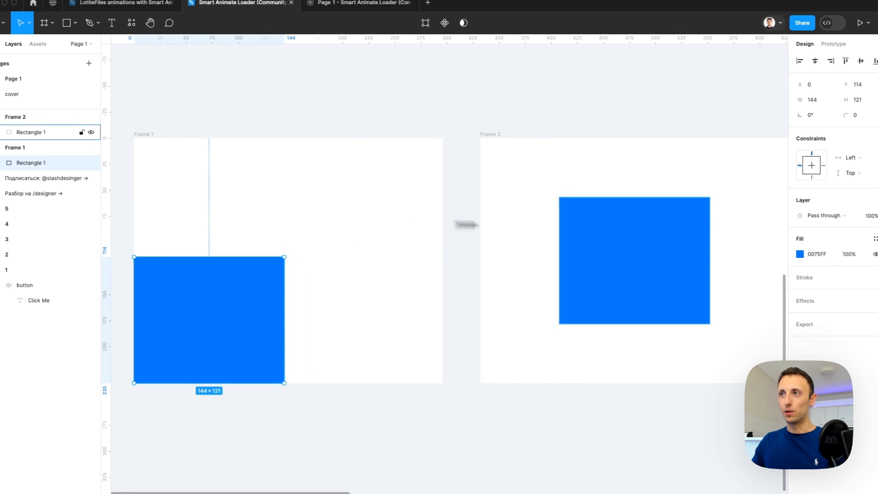
scroll(586, 240, right, 2)
scroll(582, 245, right, 2)
drag(533, 261, 606, 206)
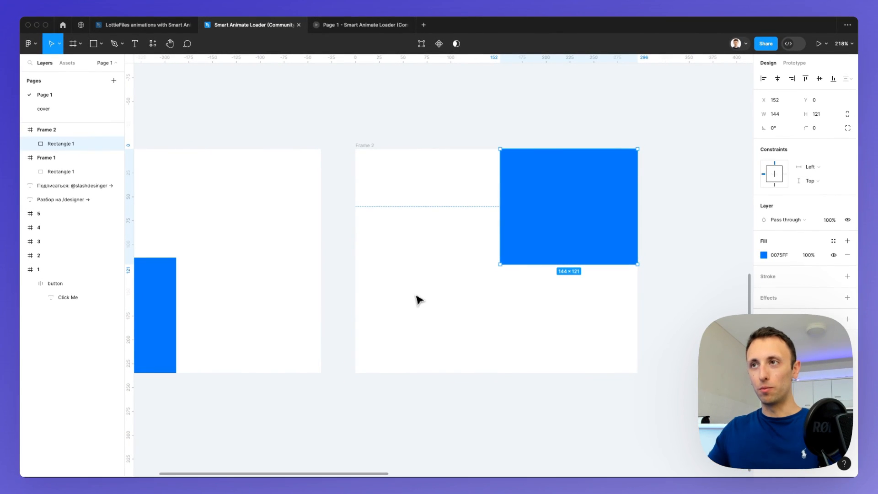
Change the fill of Frame 2's rectangle to purple AD00FF
click(764, 255)
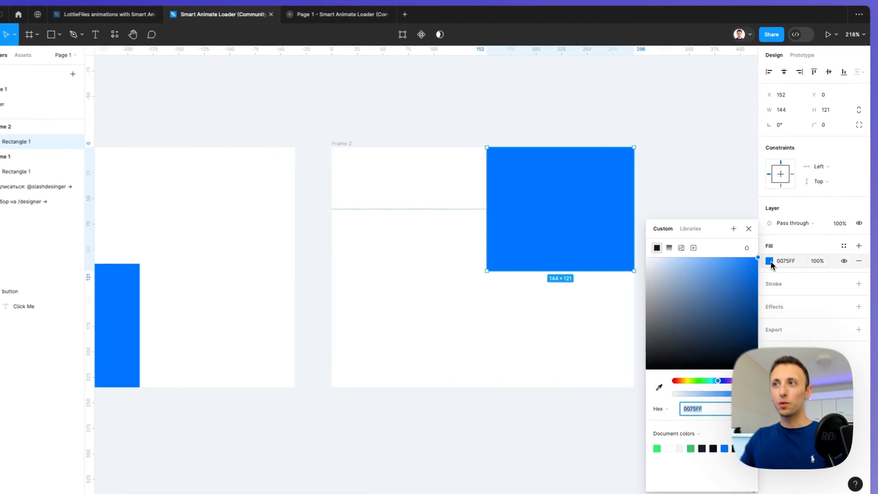
drag(710, 234, 718, 171)
click(743, 317)
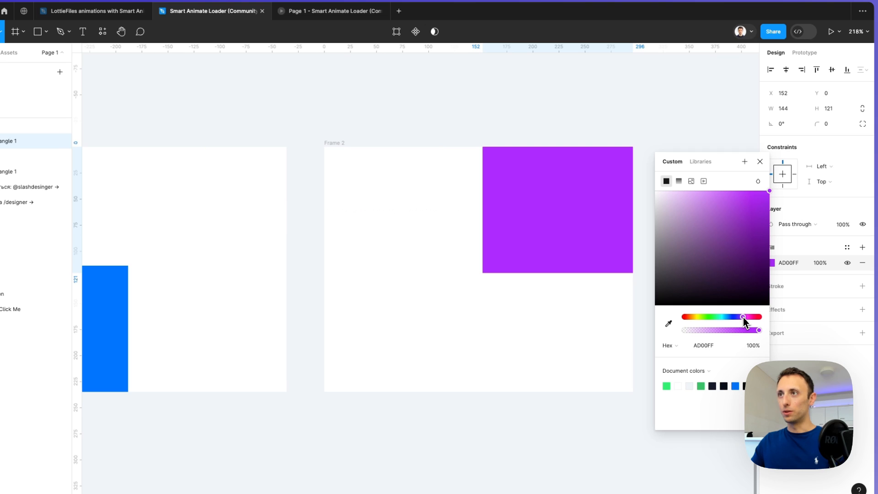
click(625, 115)
Switch to prototype editing and make Frame 1 a flow starting point
scroll(613, 119, left, 5)
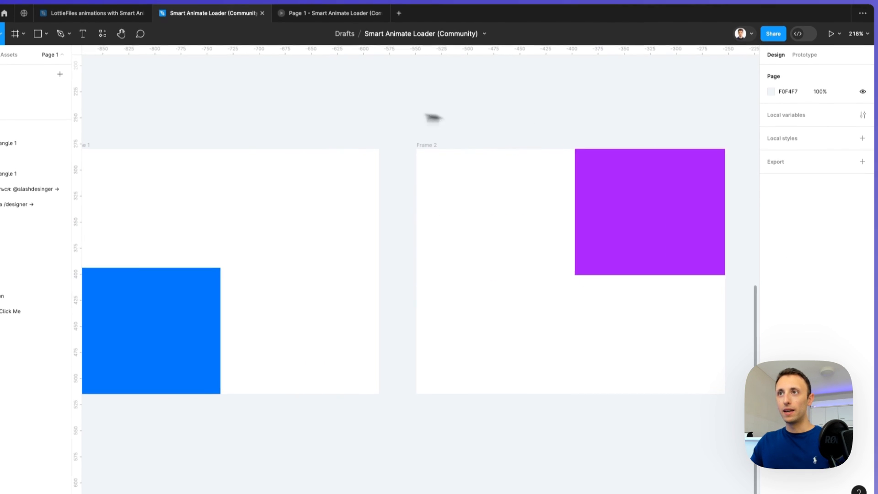
scroll(384, 120, down, 2)
scroll(377, 120, up, 1)
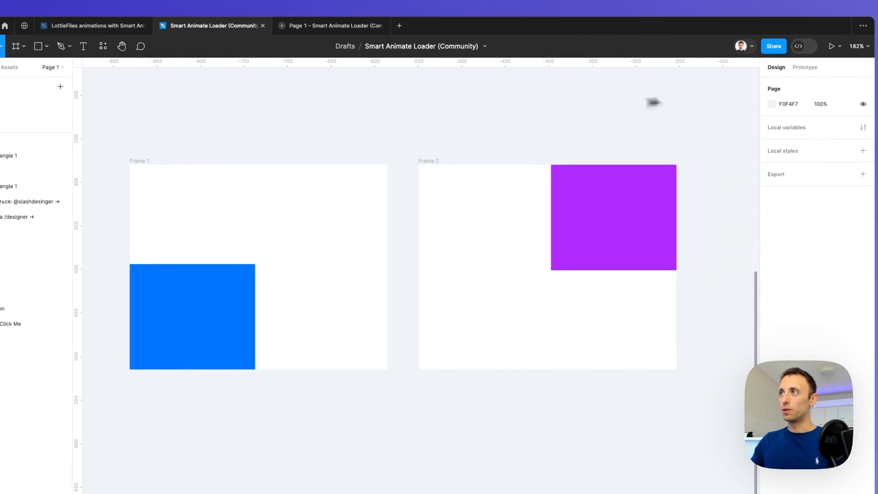
click(795, 73)
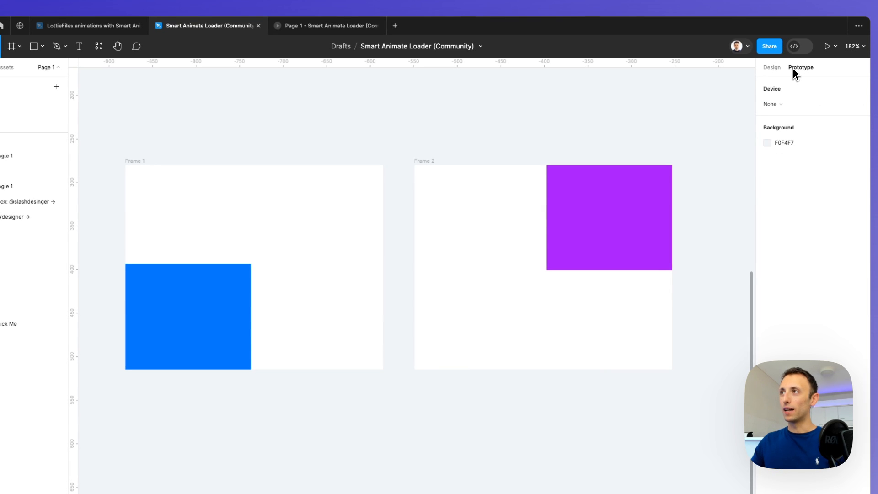
click(135, 161)
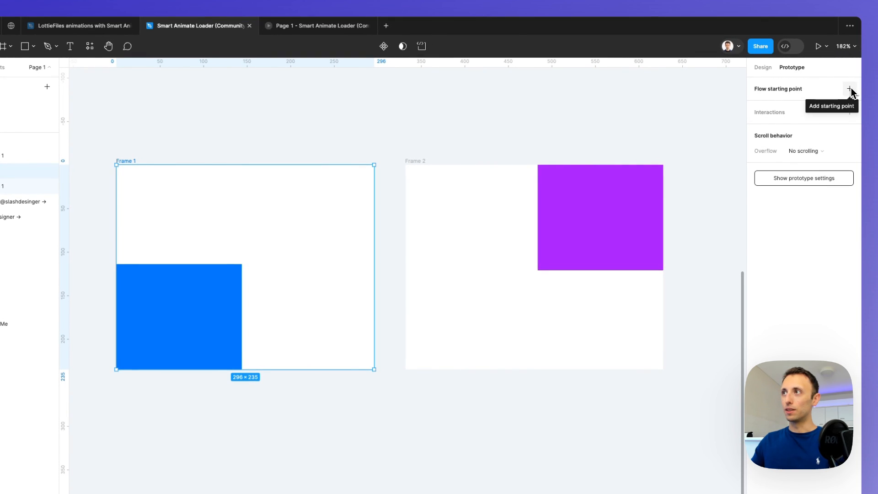
click(849, 90)
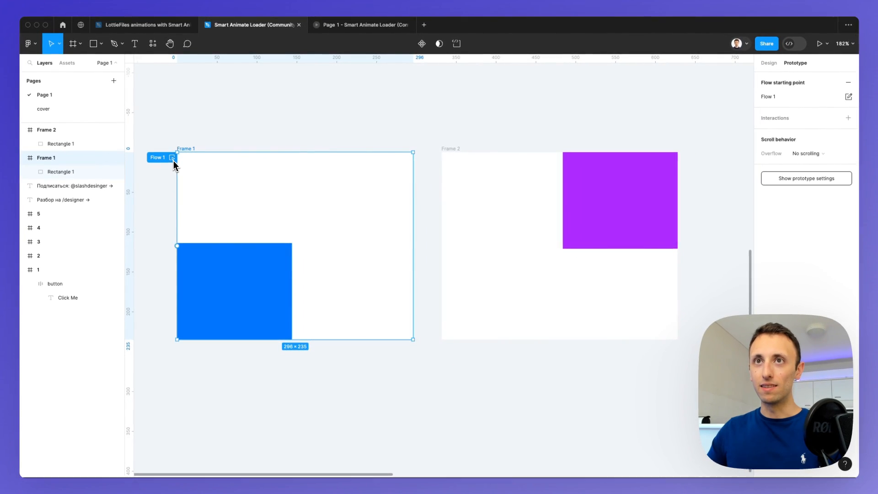
Rename Frame 1's flow starting point as Rectangle Transition
scroll(235, 167, down, 3)
scroll(235, 167, up, 5)
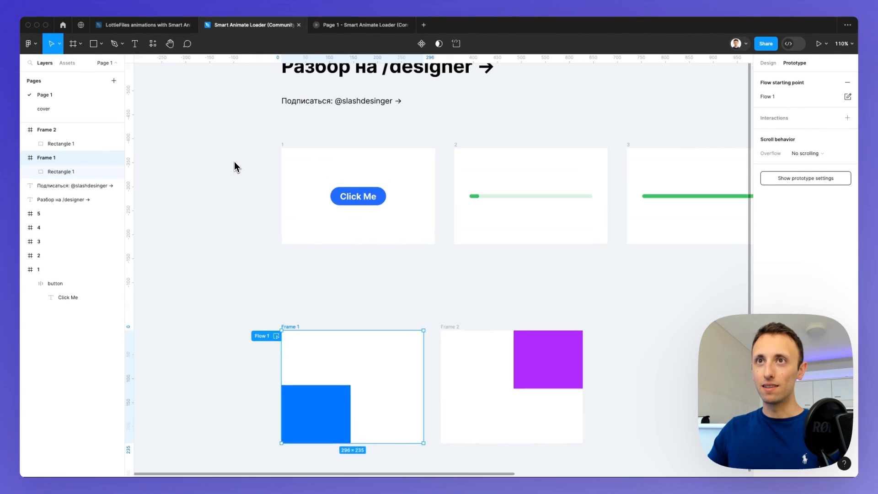
scroll(309, 169, down, 2)
scroll(281, 266, up, 4)
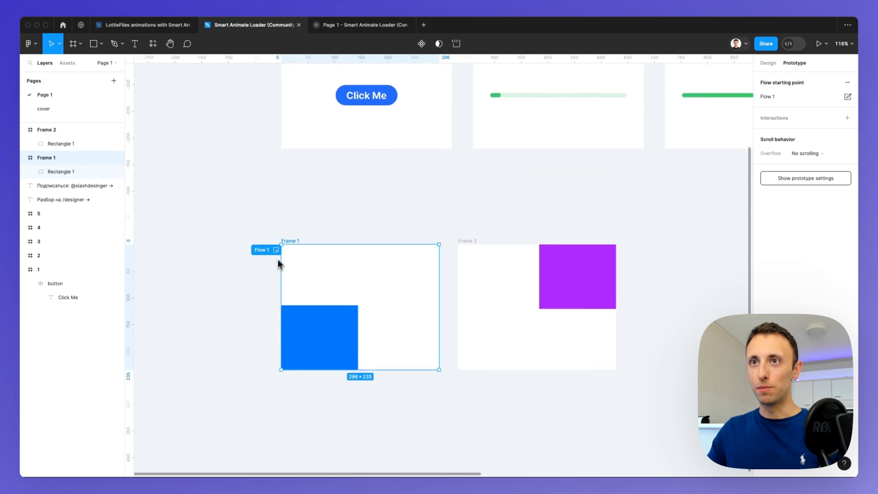
scroll(272, 271, down, 2)
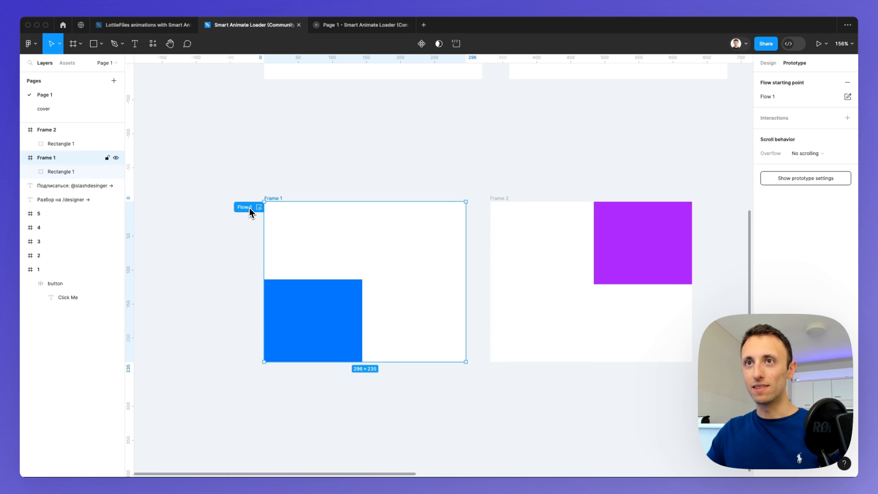
click(769, 101)
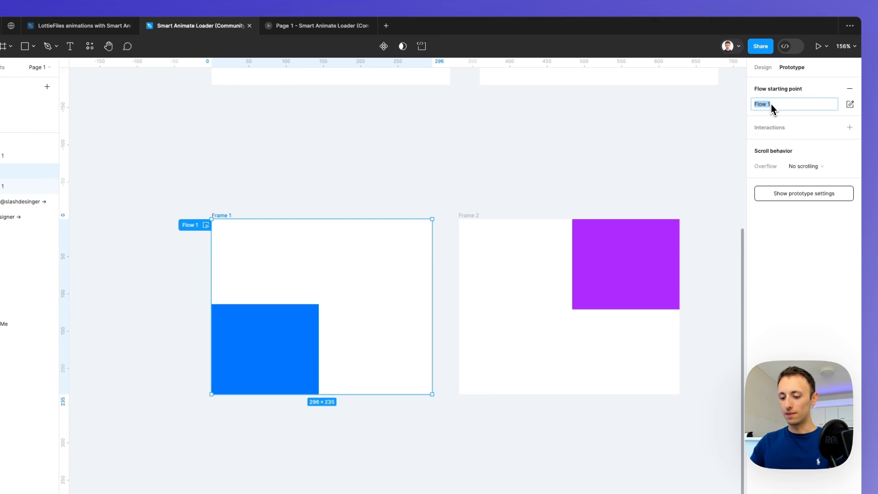
text(Rectangle)
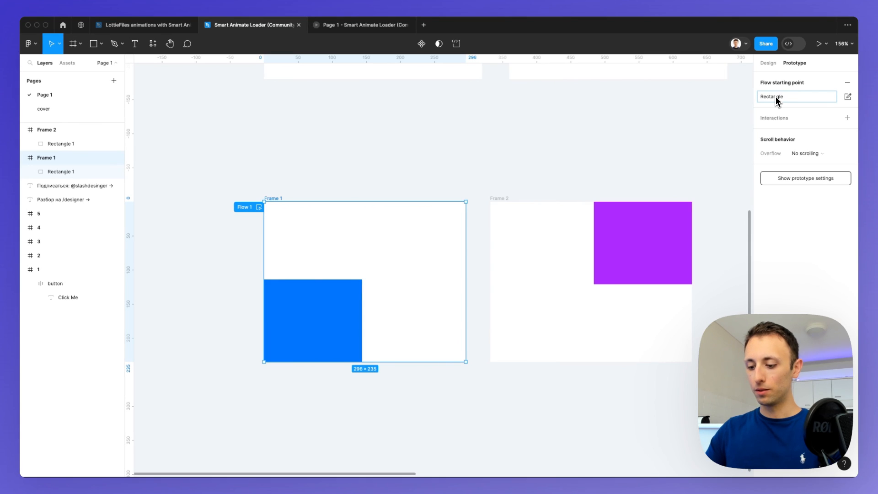
text( Transit)
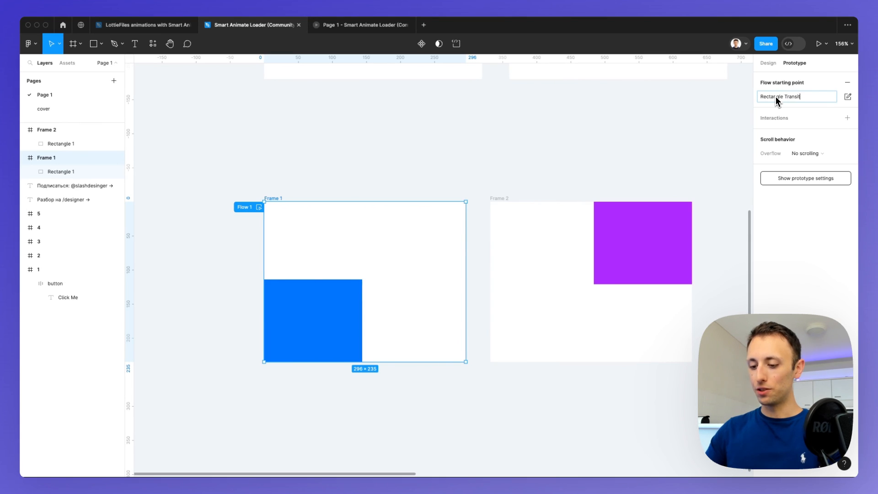
text(ion)
key(Return)
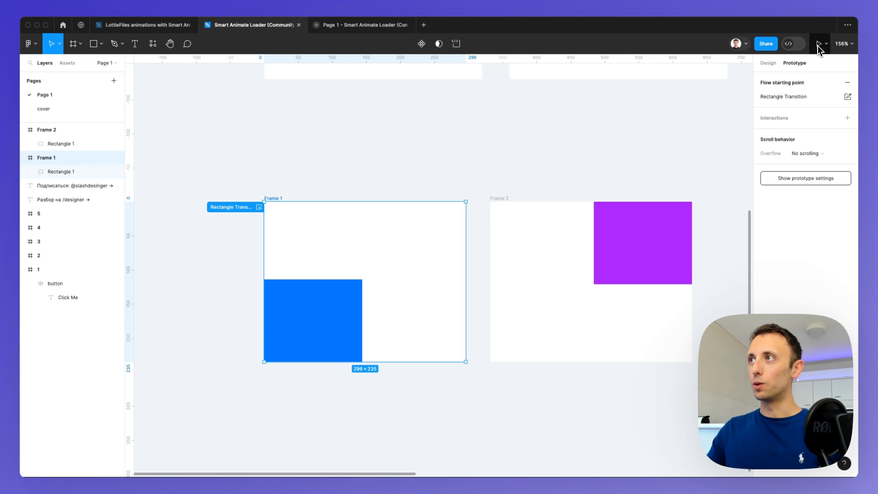
Present the prototype, set its scaling to Fill screen, and return to the design file
click(819, 44)
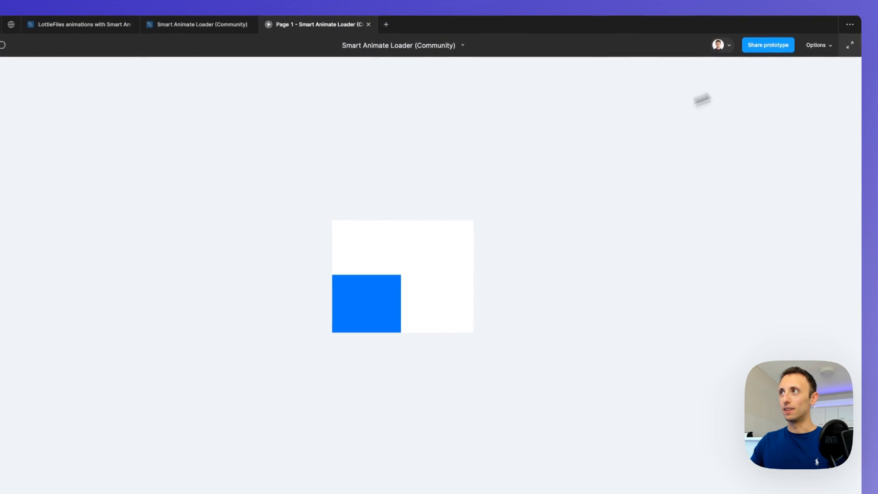
click(824, 46)
click(779, 104)
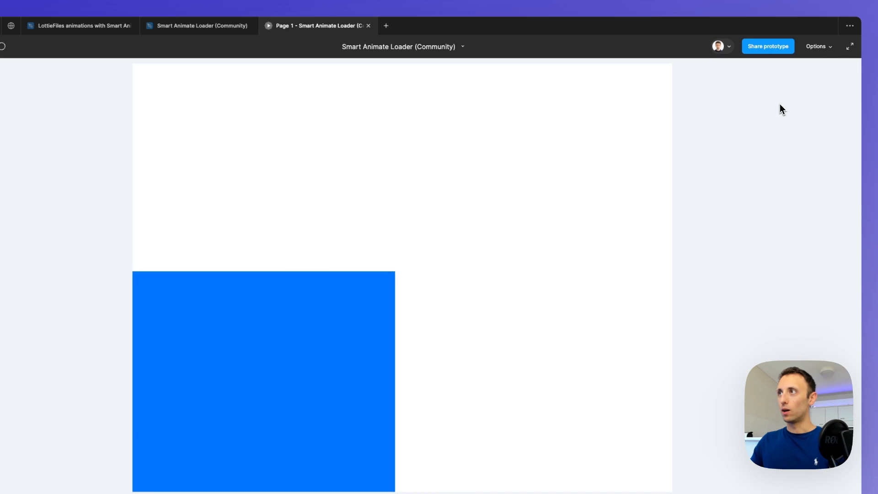
click(815, 50)
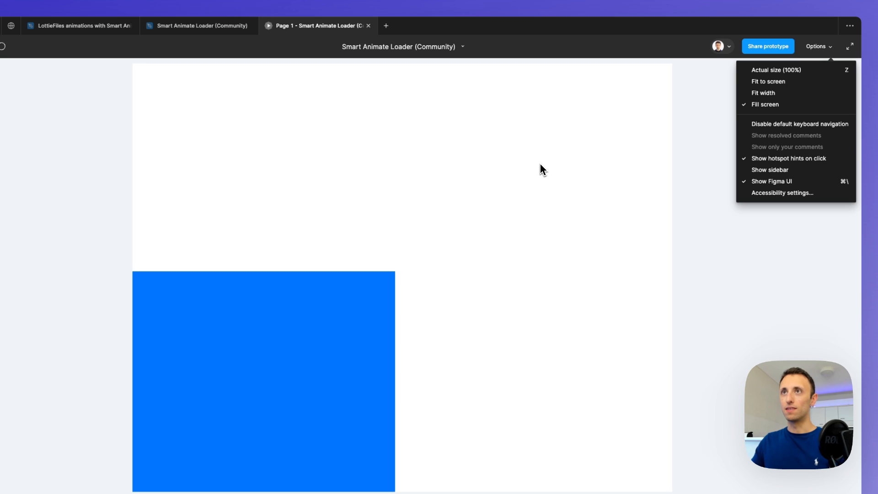
click(212, 26)
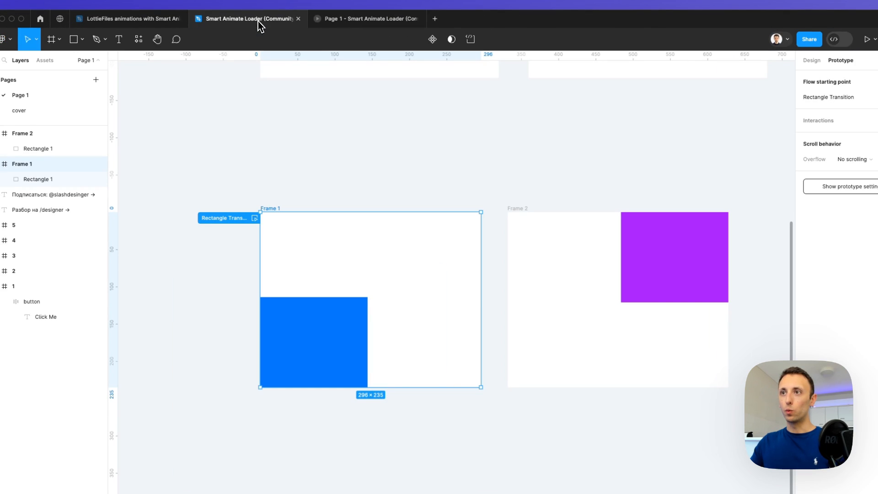
Link Frame 1's blue rectangle to Frame 2 with an on-click Navigate to interaction using Smart animate
click(313, 334)
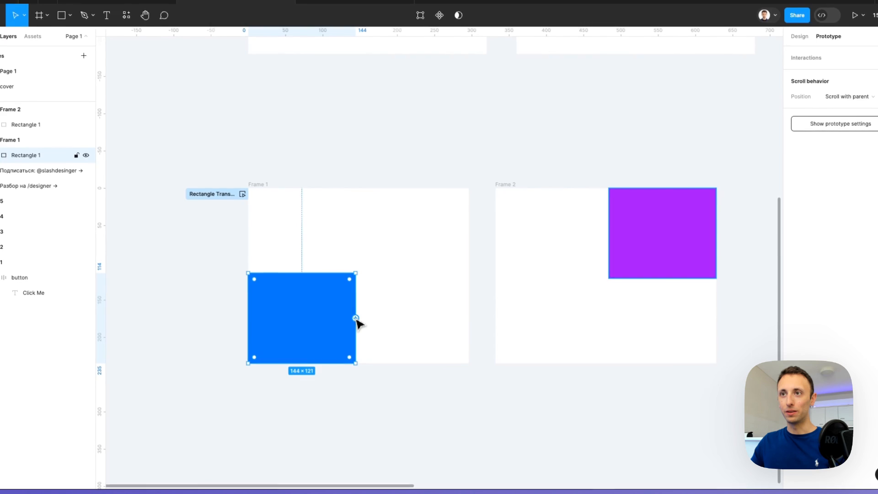
drag(355, 316, 532, 262)
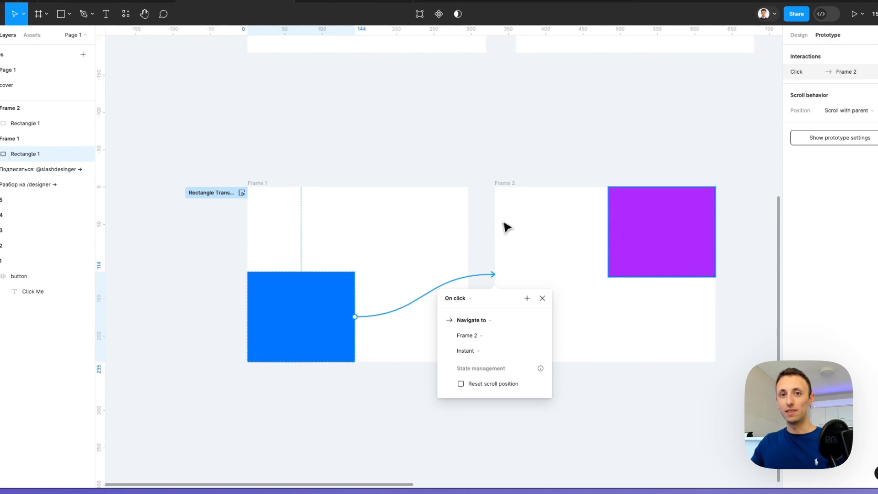
click(477, 350)
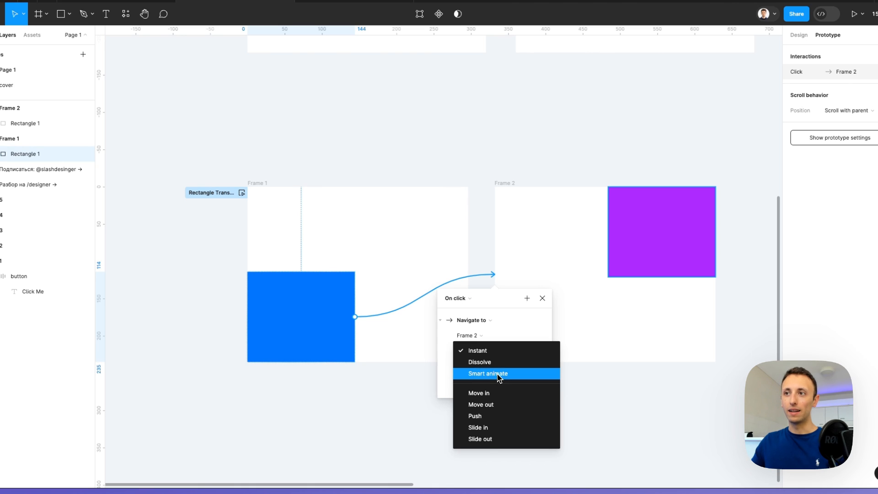
click(498, 374)
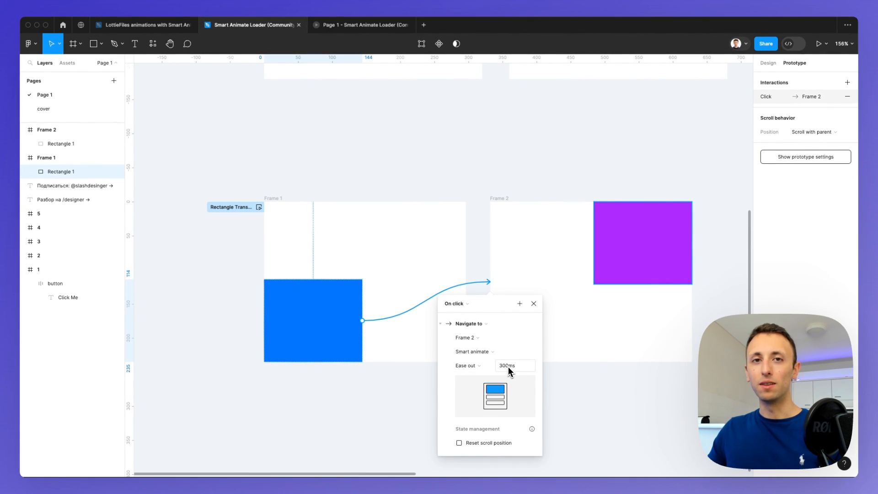
click(492, 141)
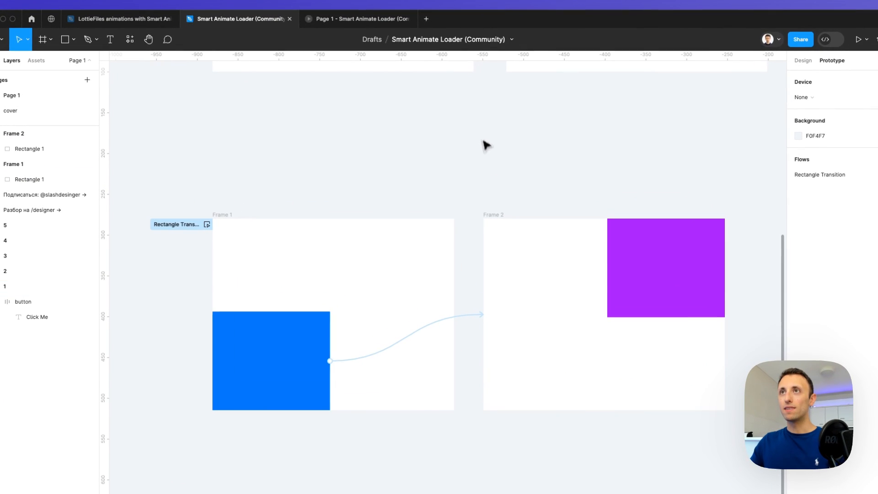
Play the blue rectangle's transition to Frame 2 in the prototype preview and return to the design file
click(384, 19)
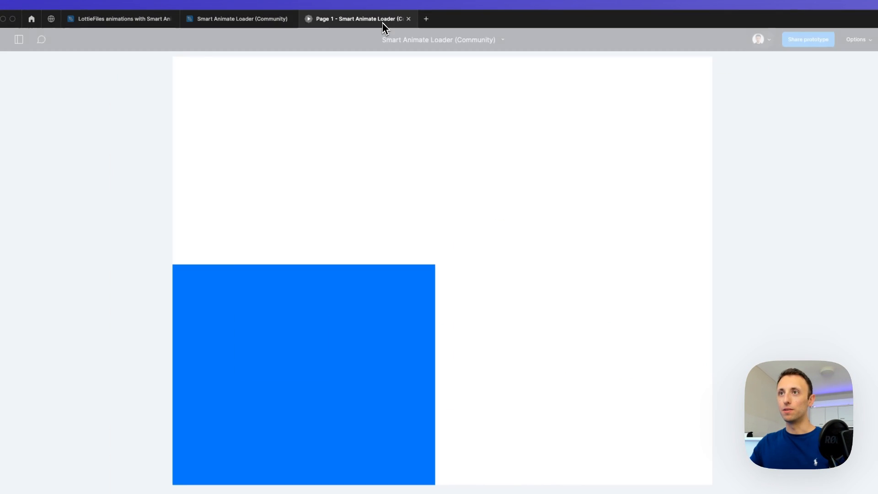
click(335, 337)
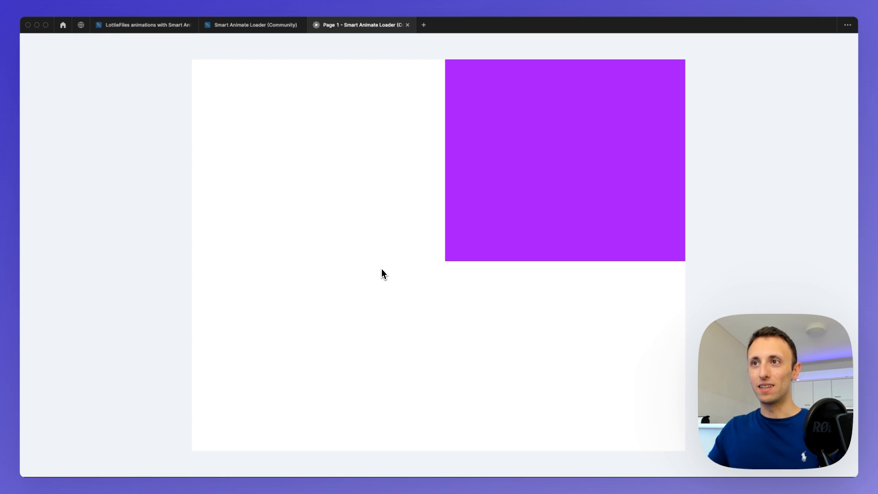
click(256, 26)
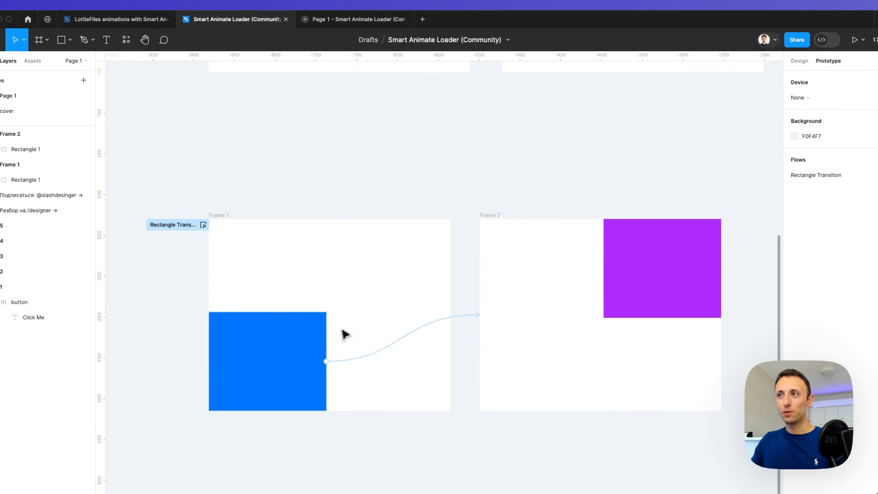
Rename Frame 2's purple rectangle layer to Rectangle and test the transition with mismatched layer names in the prototype preview
click(626, 275)
click(783, 63)
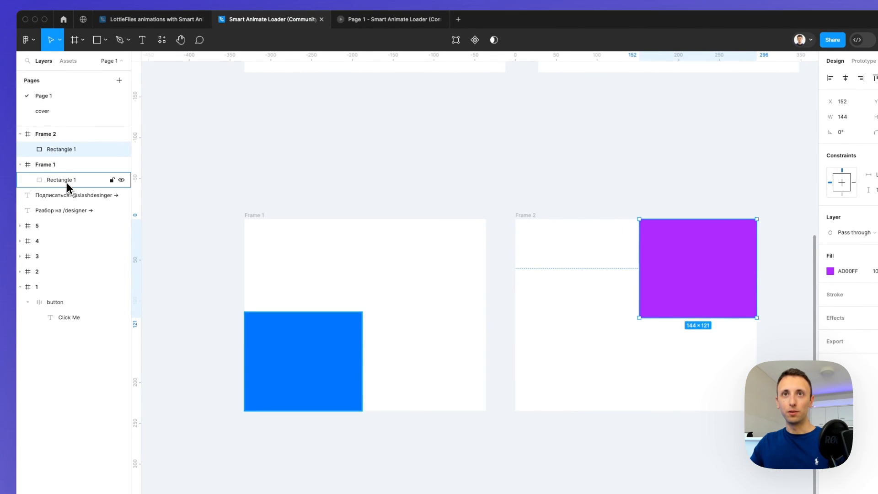
double_click(77, 150)
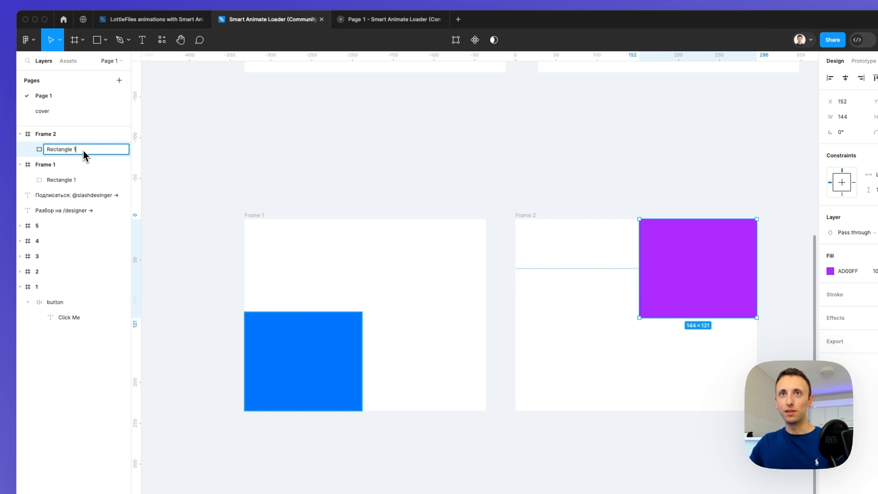
key(Return)
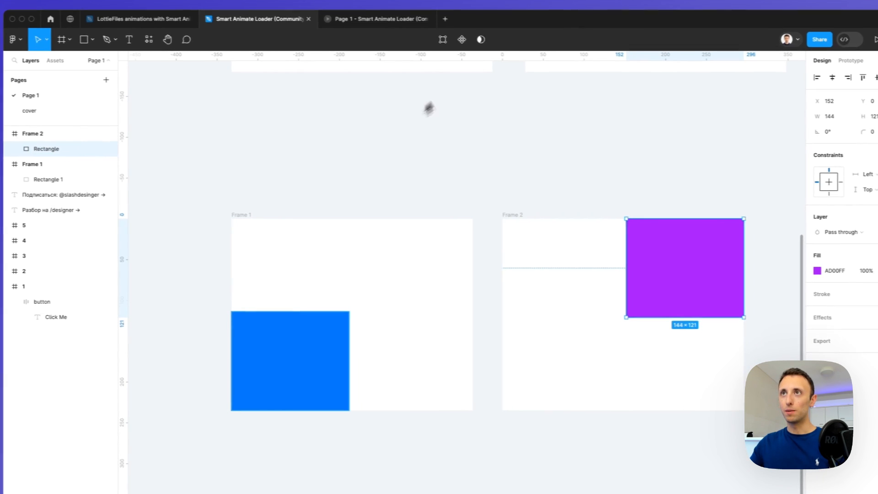
click(377, 20)
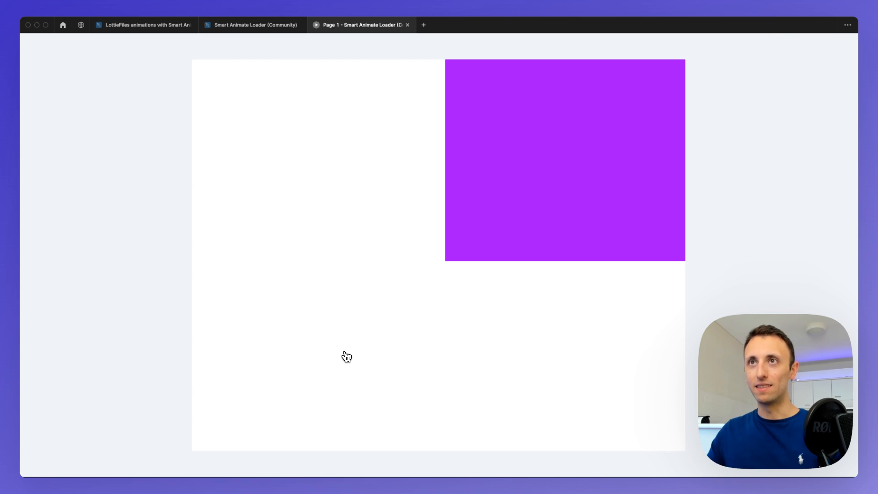
click(256, 25)
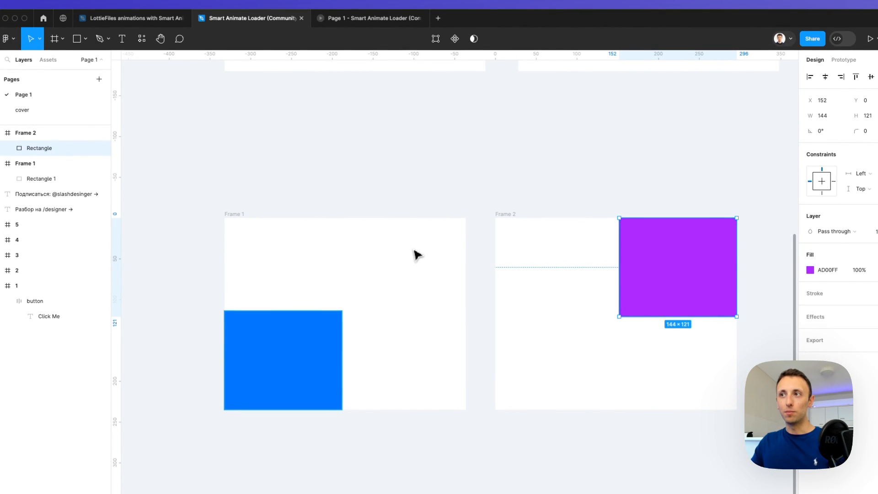
Shorten Frame 1's blue rectangle to a bar about 27 high at its bottom edge, and Frame 2's purple one to about 22 high
scroll(415, 249, right, 2)
click(436, 236)
click(309, 325)
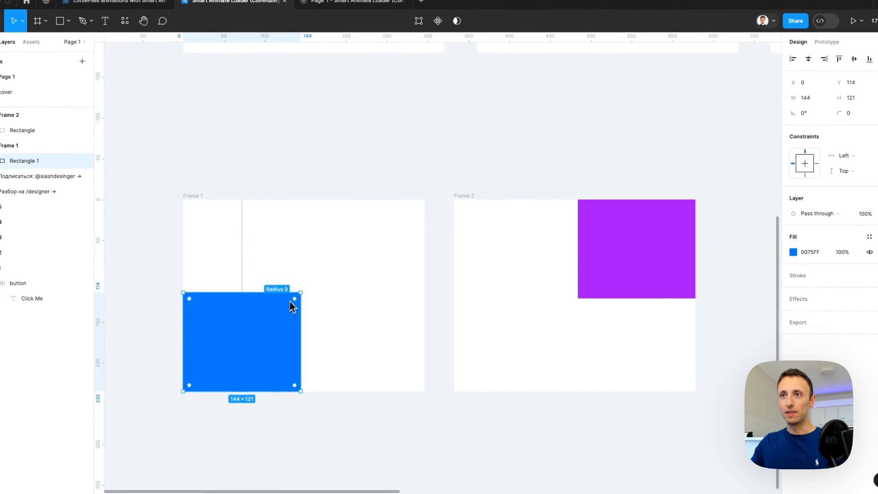
drag(277, 293, 273, 366)
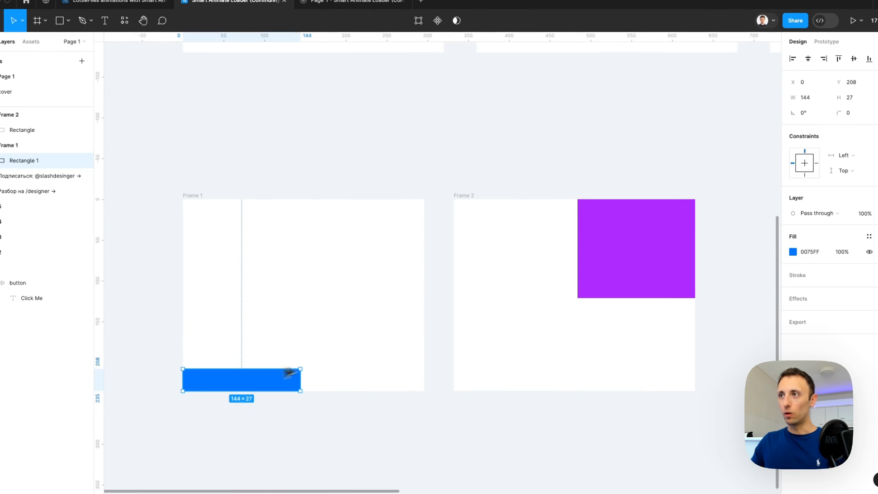
click(647, 249)
drag(630, 297, 622, 217)
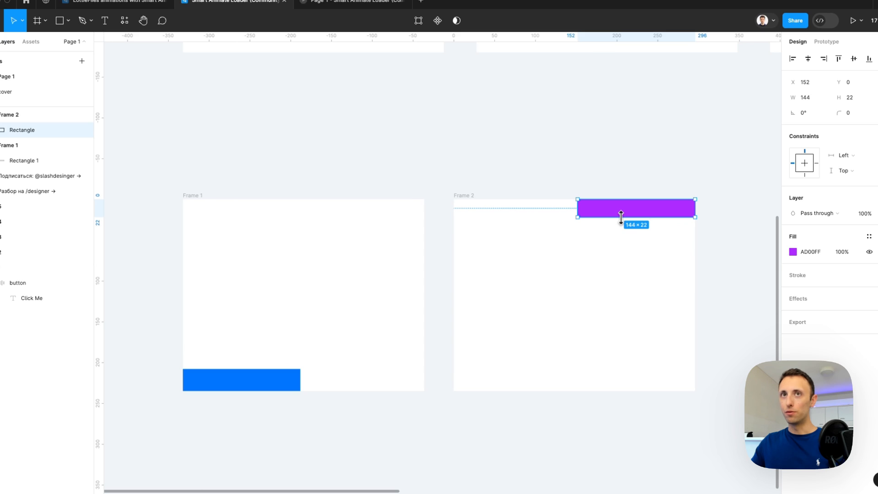
Rename Frame 2's purple bar layer to Rectangle 1 so it matches the layer in Frame 1
double_click(34, 136)
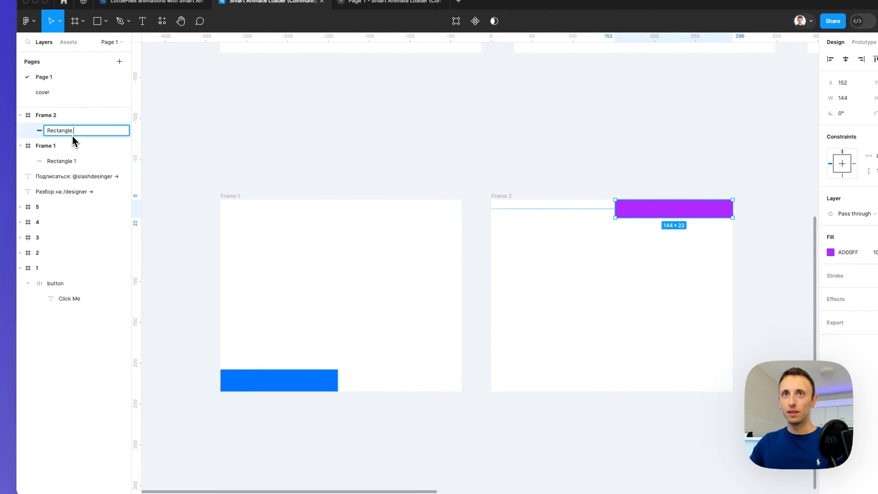
text(1)
click(372, 290)
Duplicate Frame 1's blue bar twice upward, spacing the bars about 15 apart
click(289, 387)
drag(289, 387, 287, 355)
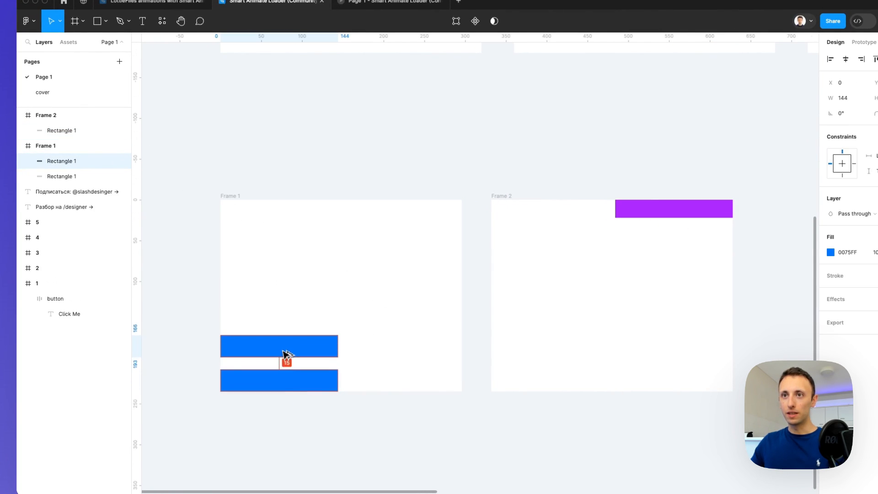
key(super+d)
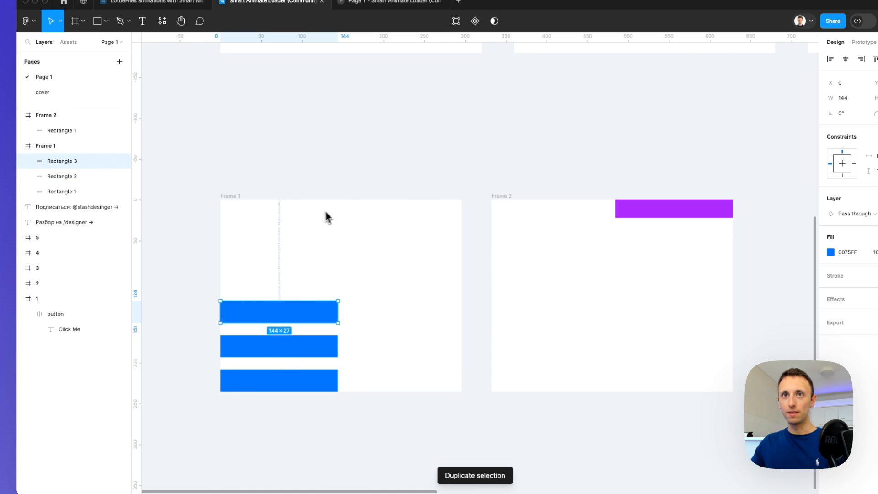
Copy Frame 1's two upper bars into Frame 2 below the purple bar at X 152, and fill them with its purple AD00FF
shift+click(118, 177)
drag(280, 322, 630, 244)
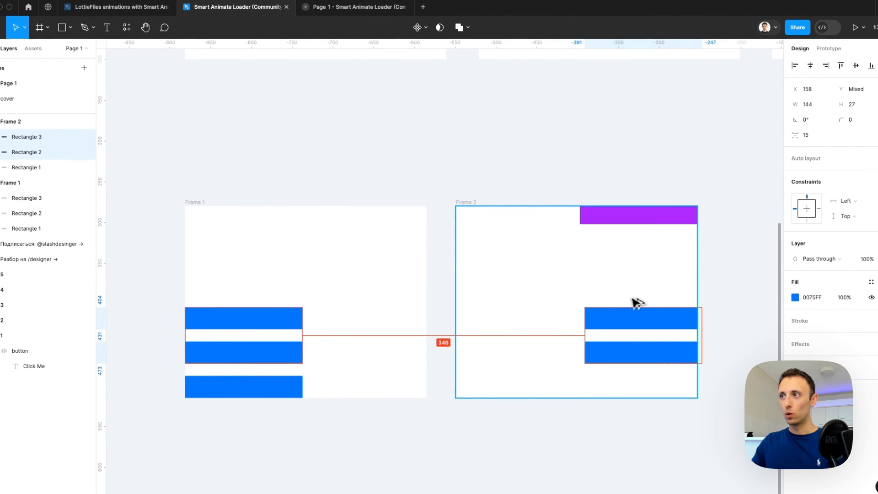
key(i)
click(631, 214)
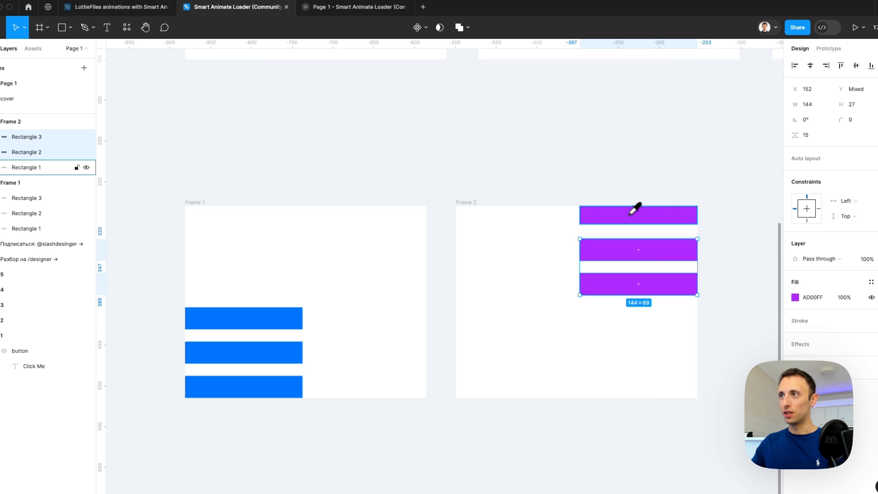
click(614, 161)
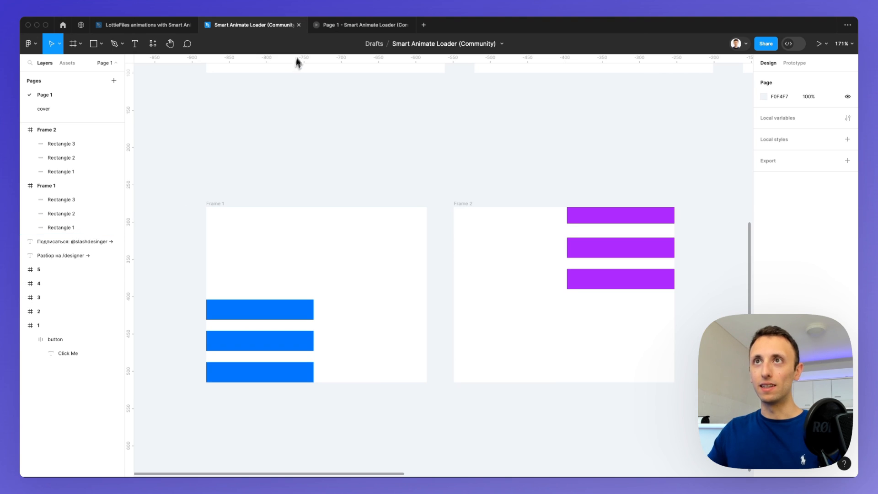
Play the three-bar transition in the prototype preview and return to the design file
click(348, 25)
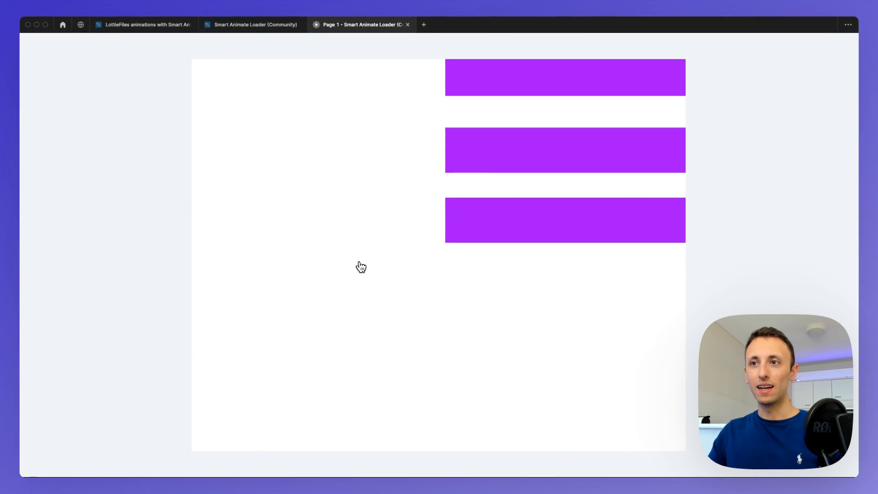
click(259, 27)
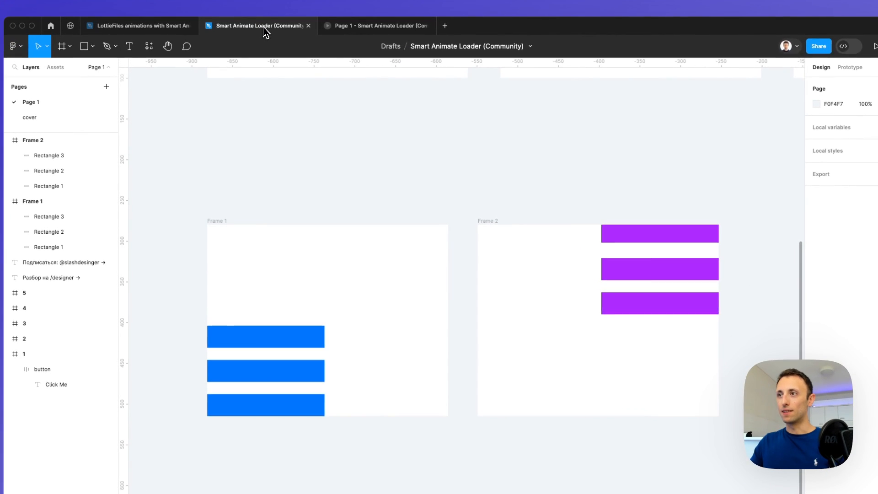
Show the prototype connections on the canvas and delete the practice frames Frame 1 and Frame 2
scroll(370, 115, up, 5)
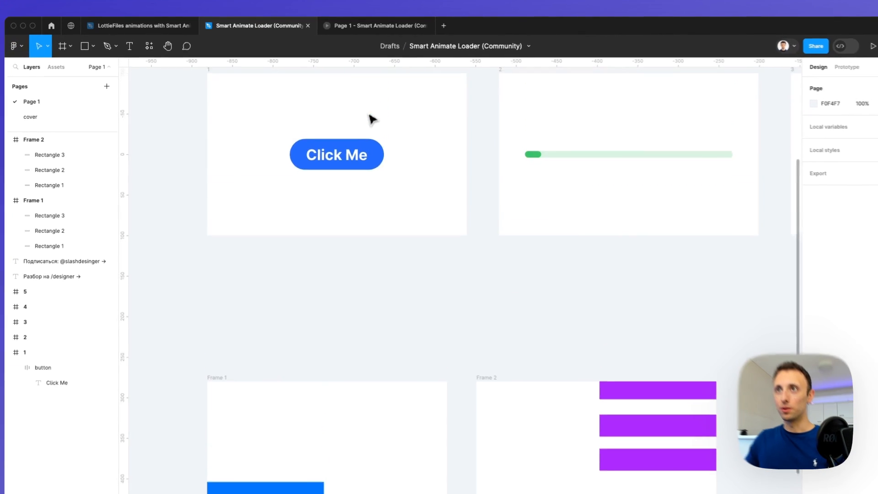
scroll(370, 121, down, 2)
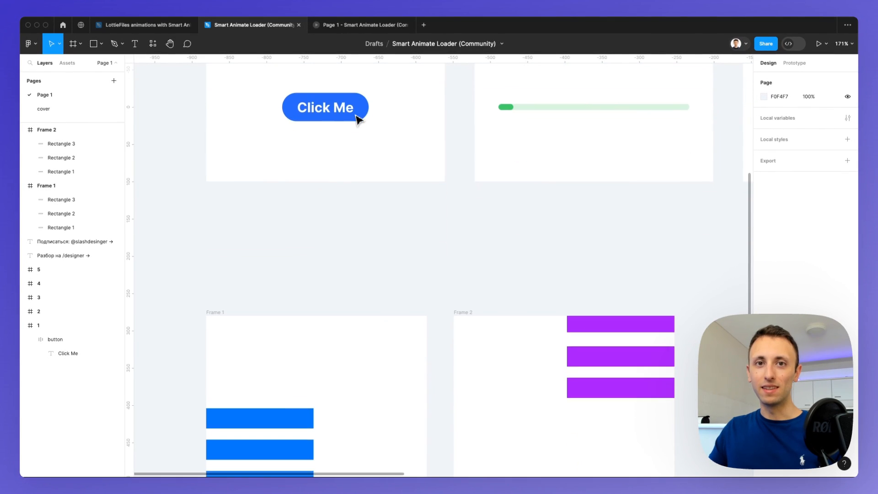
scroll(357, 119, down, 2)
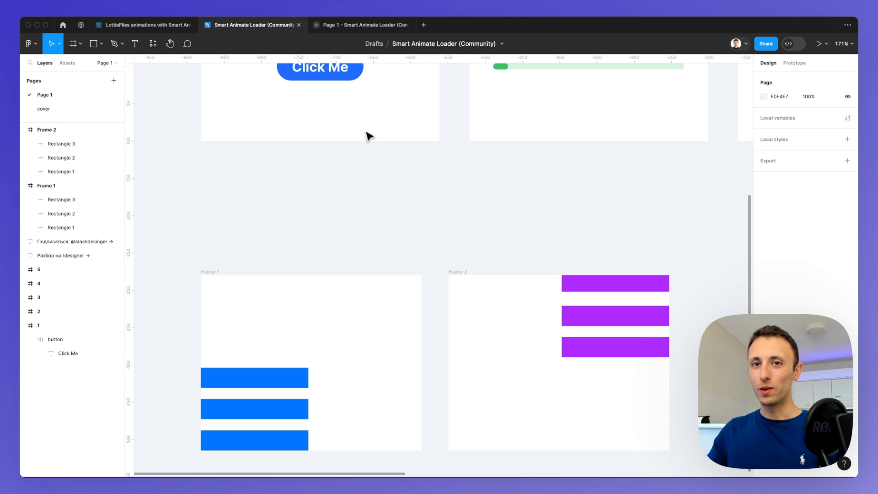
scroll(366, 137, up, 3)
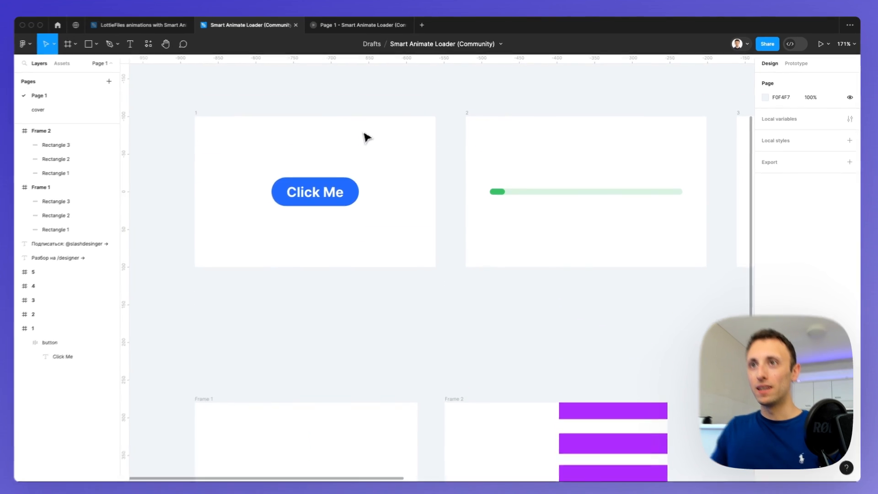
click(801, 70)
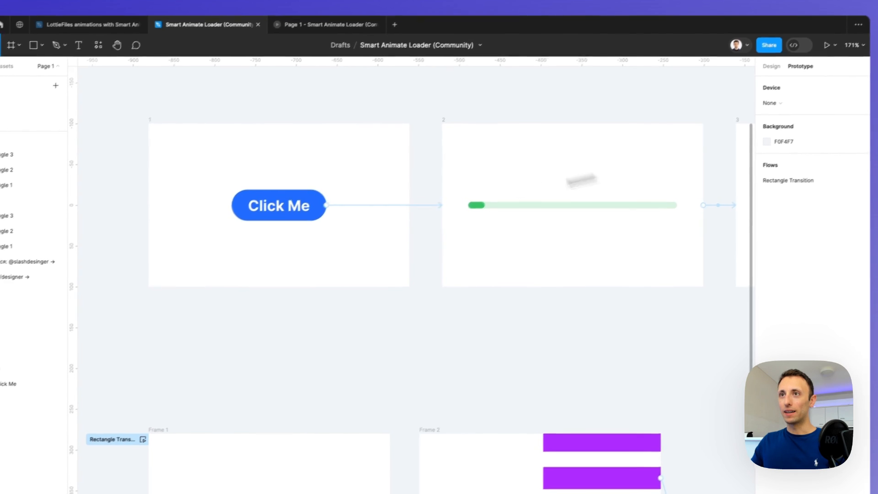
scroll(355, 143, up, 1)
scroll(320, 180, up, 3)
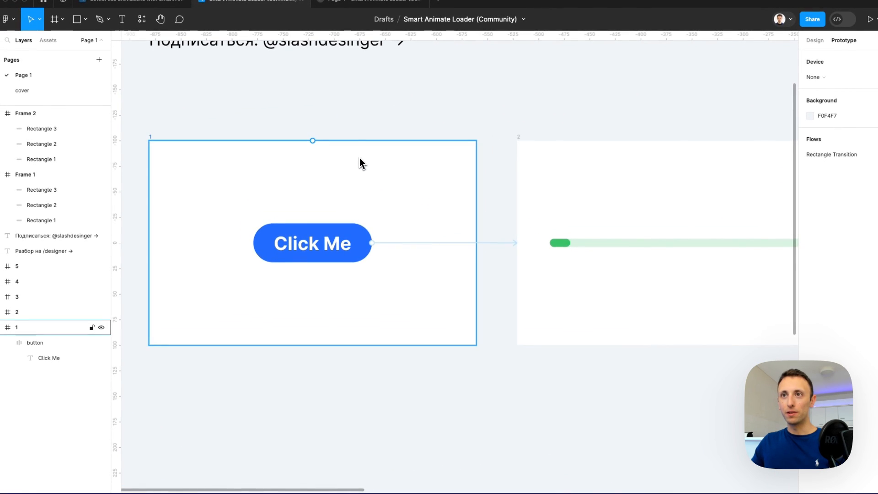
scroll(359, 158, down, 5)
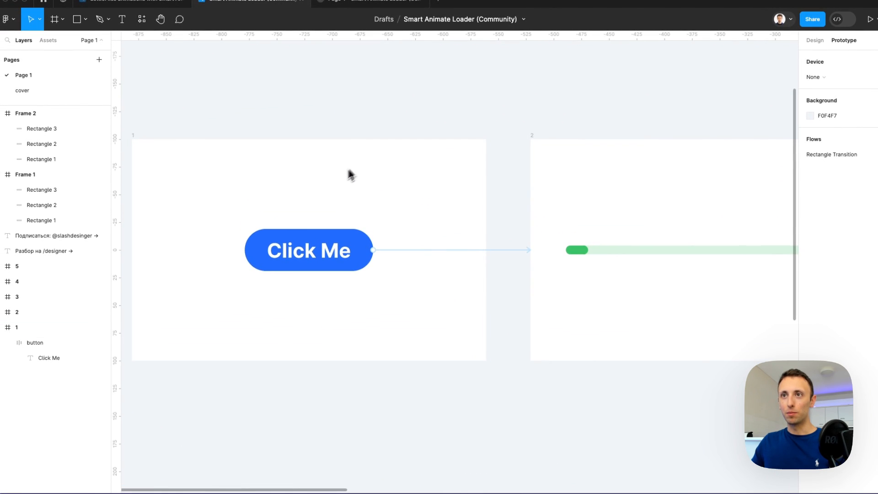
drag(187, 277, 613, 480)
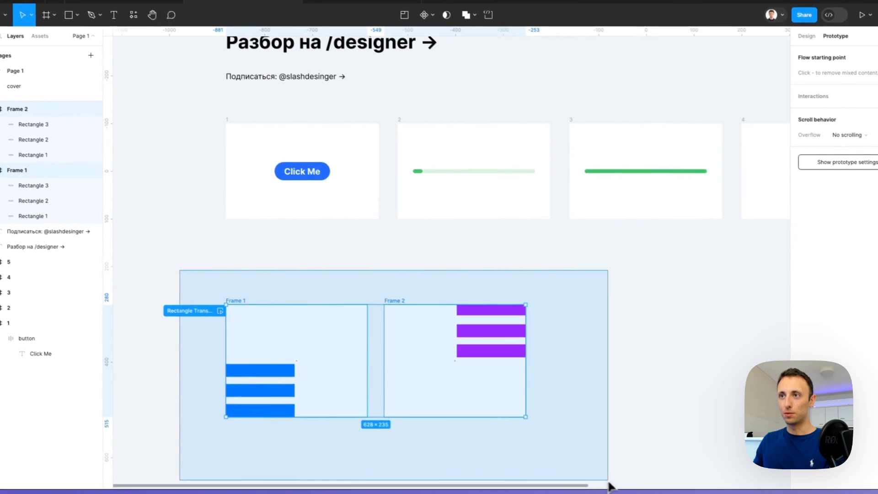
key(Delete)
click(334, 178)
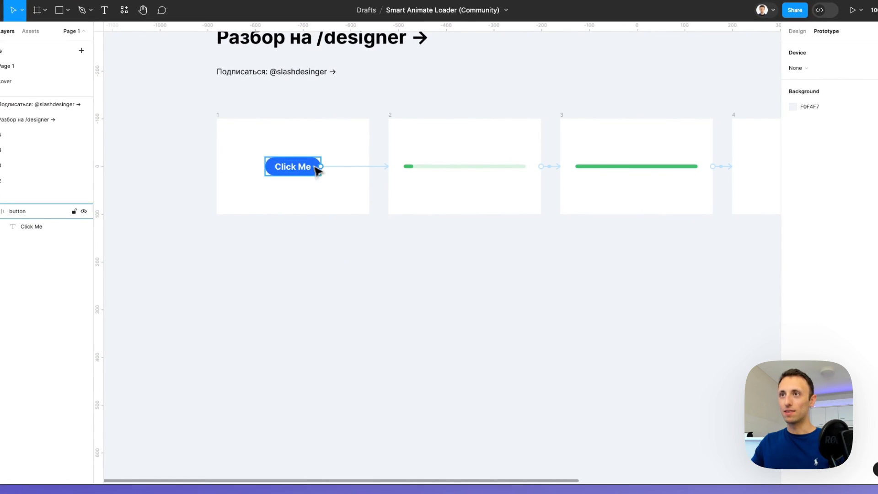
Examine the loader's five frames and their connections, from the Click Me button through the progress bar to the checkmark
scroll(311, 167, up, 3)
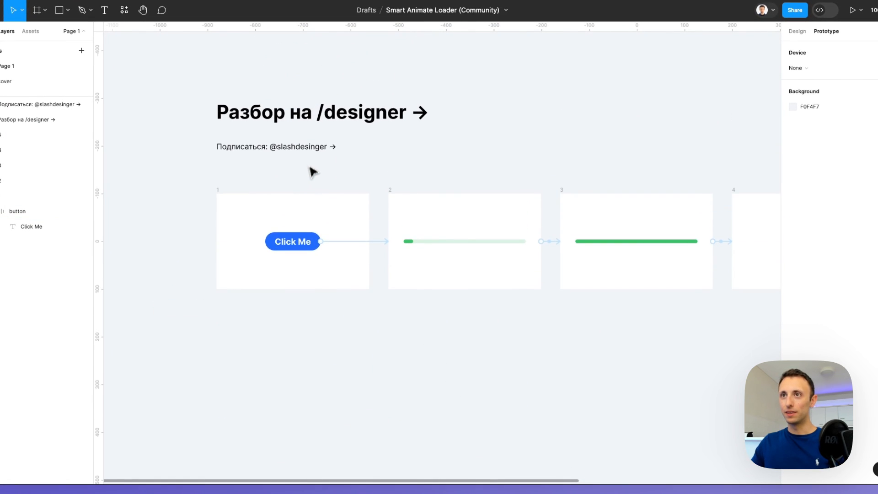
scroll(300, 215, up, 5)
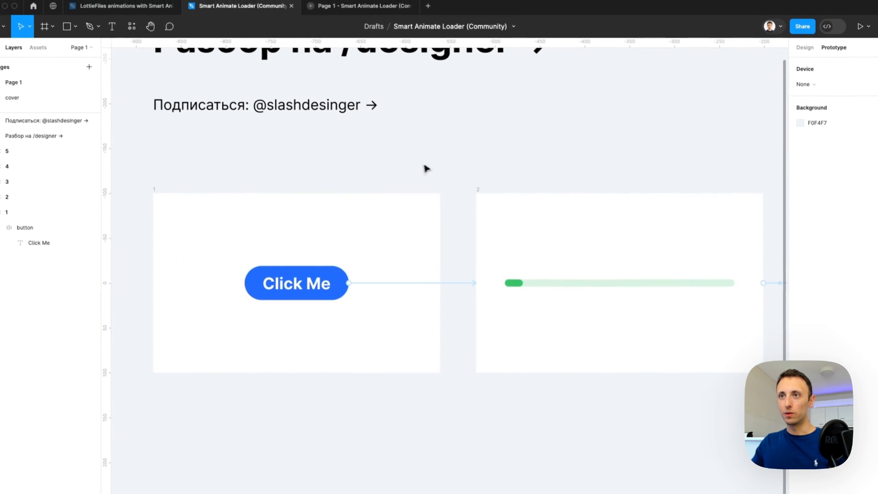
scroll(424, 168, down, 2)
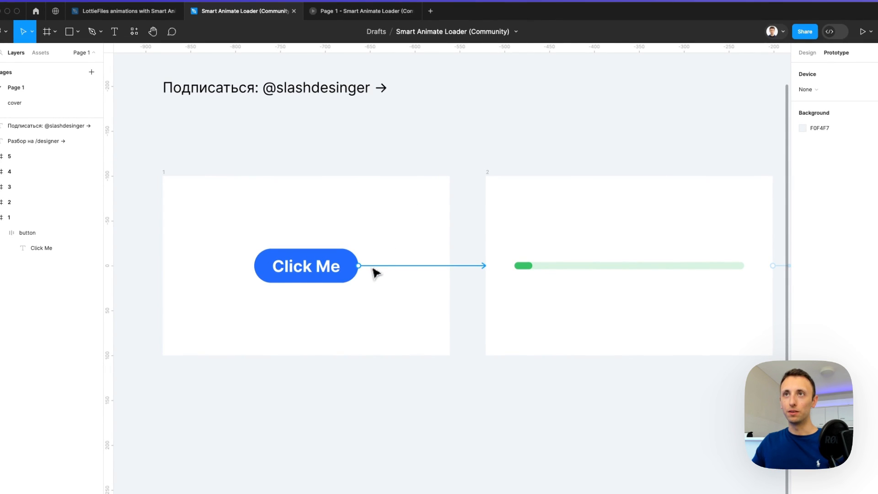
scroll(376, 273, up, 3)
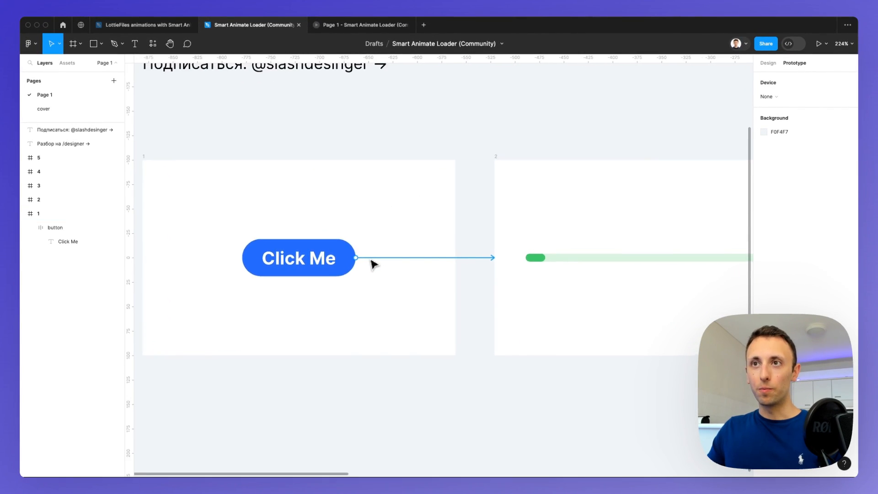
scroll(374, 264, down, 5)
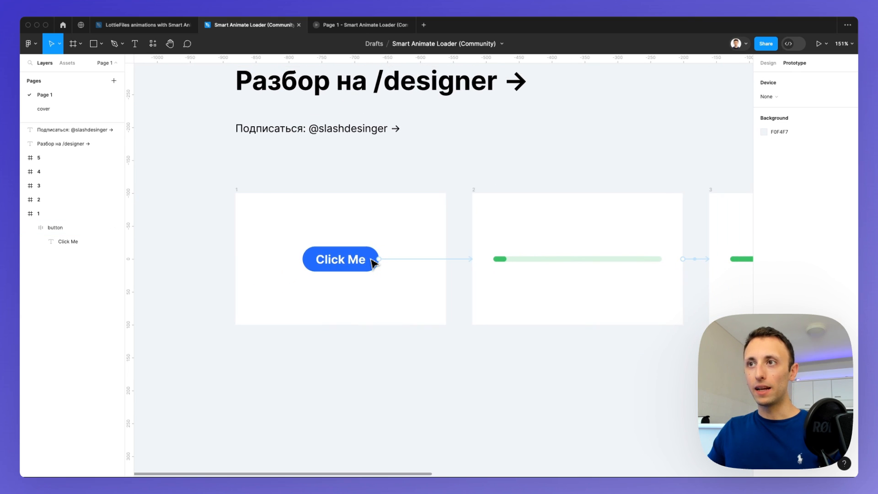
scroll(373, 263, right, 4)
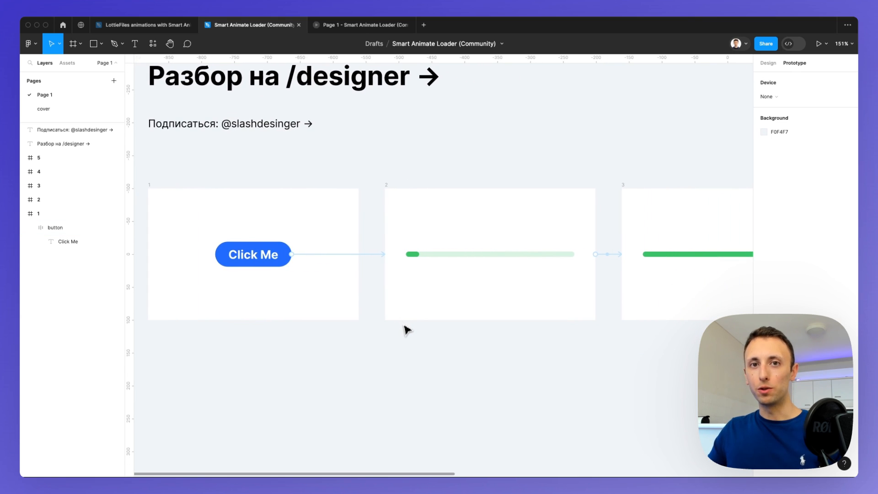
scroll(406, 330, left, 1)
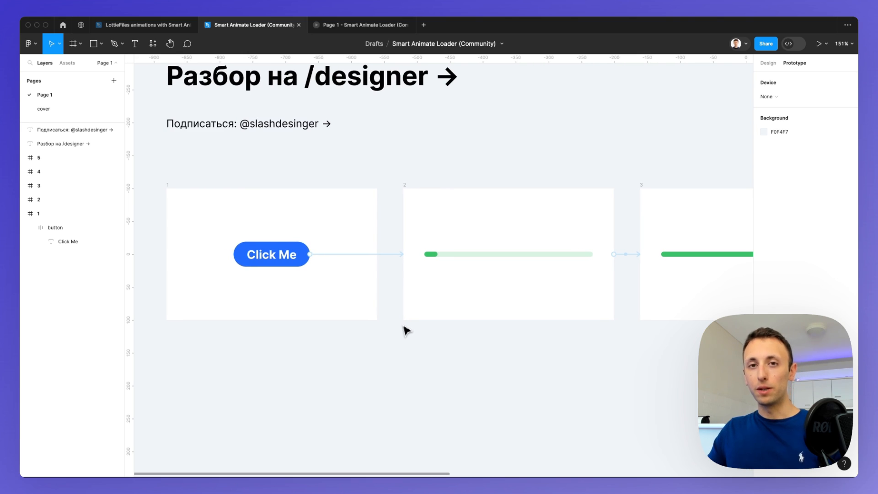
scroll(407, 331, right, 6)
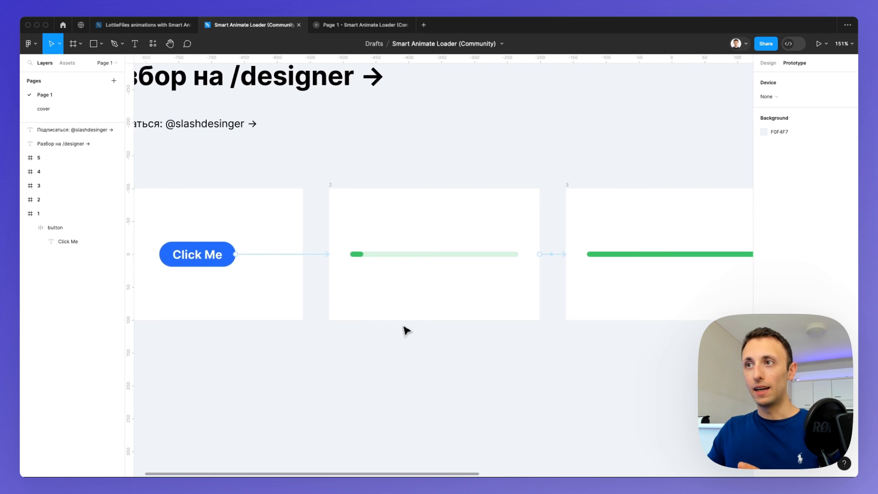
scroll(314, 283, right, 9)
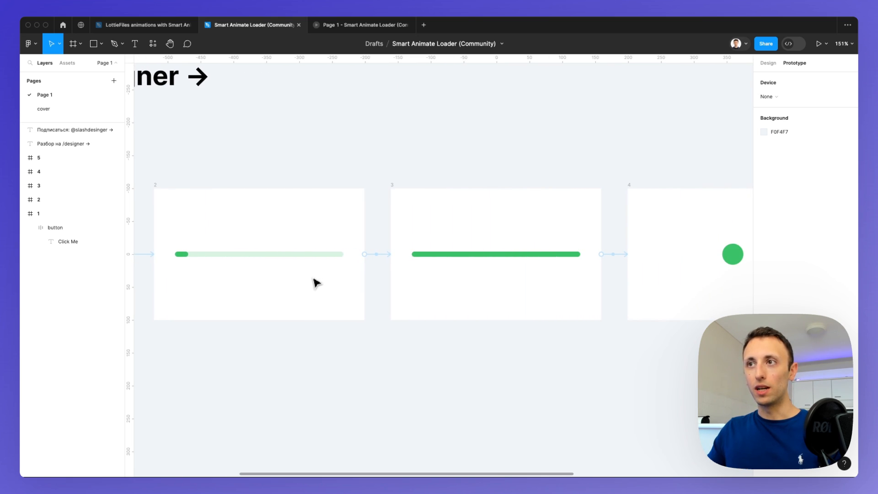
scroll(314, 283, right, 13)
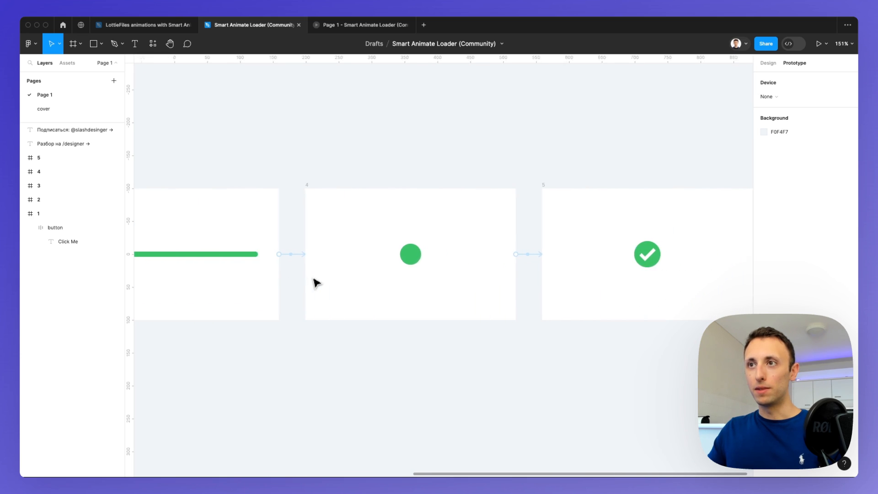
scroll(315, 282, right, 1)
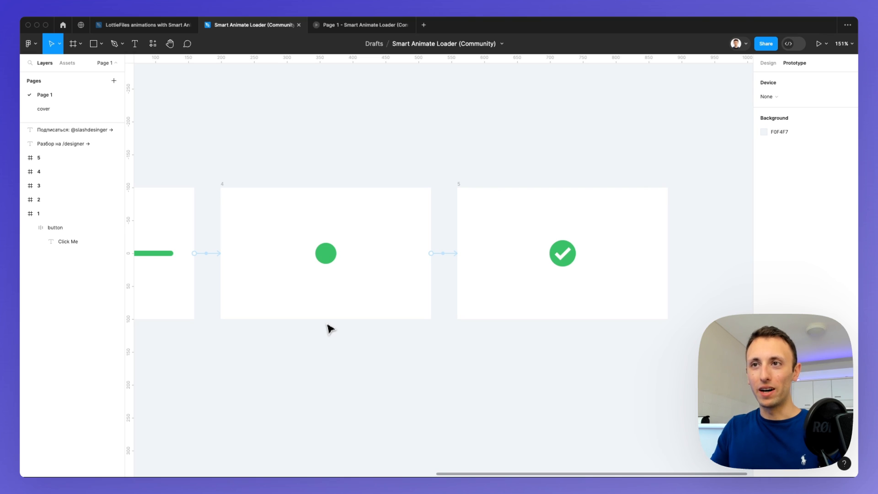
scroll(329, 329, left, 10)
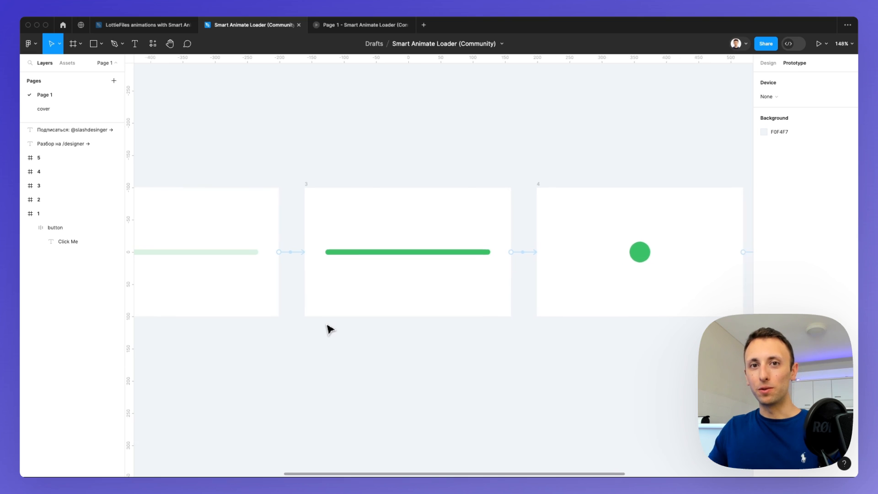
scroll(329, 328, down, 3)
scroll(329, 328, left, 5)
scroll(329, 329, left, 3)
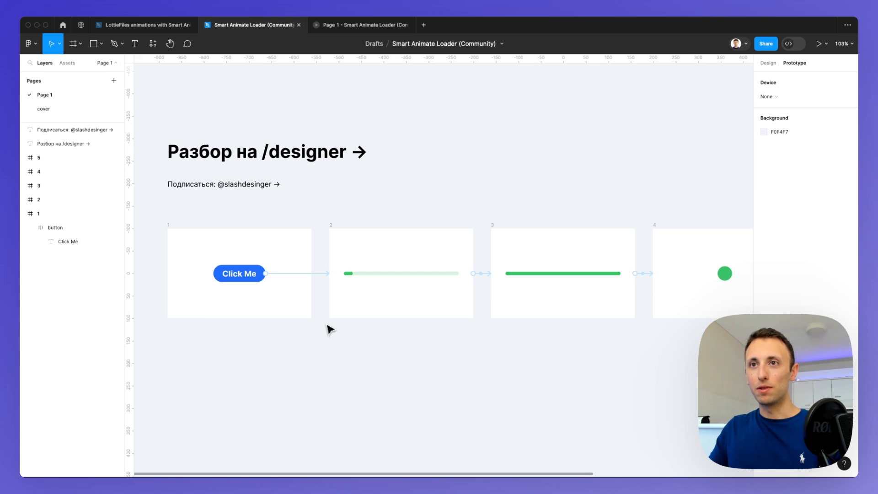
scroll(329, 329, right, 15)
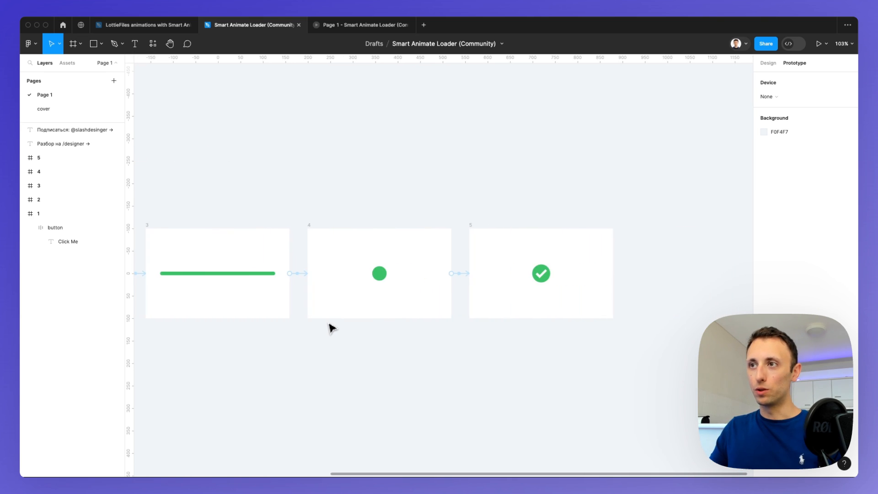
Open the interaction linking the Click Me button to frame 2 and review its trigger and animation settings
scroll(331, 328, left, 5)
scroll(331, 328, left, 10)
scroll(332, 329, up, 5)
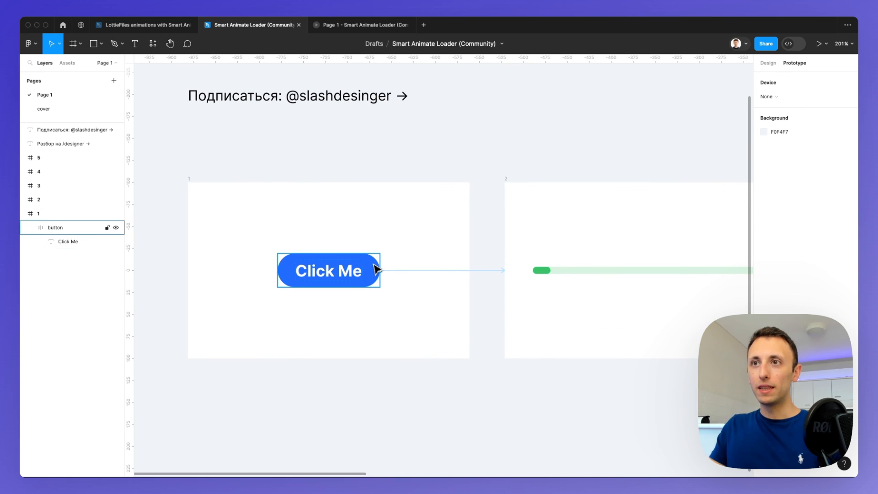
click(375, 270)
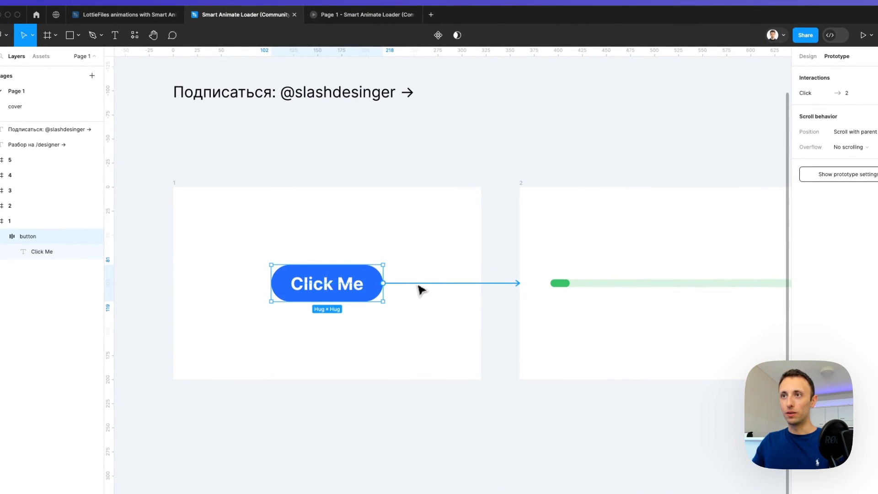
click(416, 284)
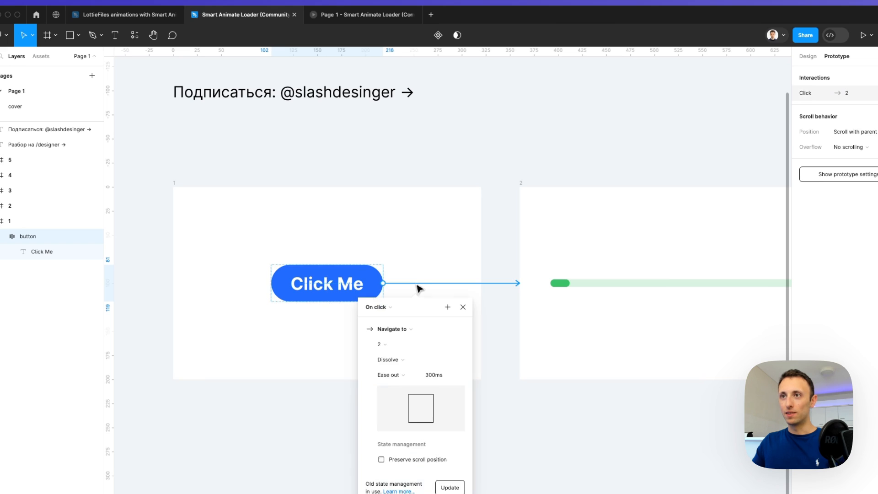
scroll(413, 315, down, 2)
scroll(412, 315, right, 1)
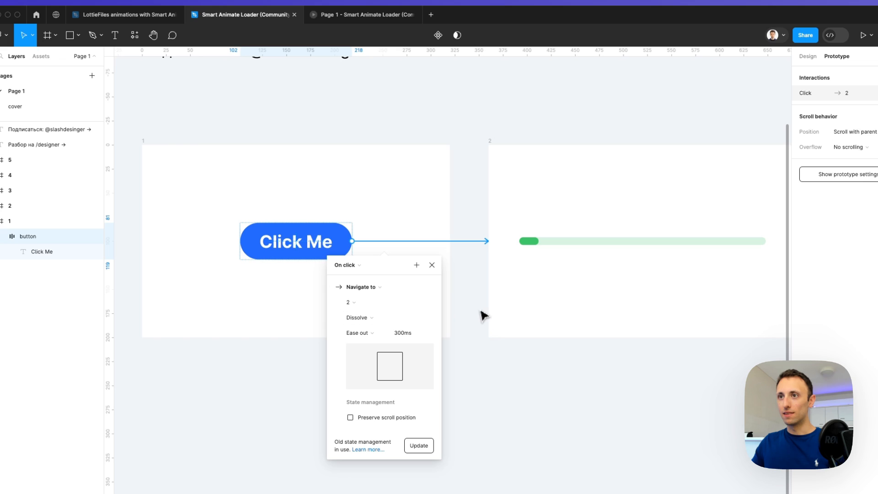
Inspect frame 2's pale progress bar track, and review the interaction settings linking frame 2 to frame 3
click(559, 243)
scroll(555, 245, right, 4)
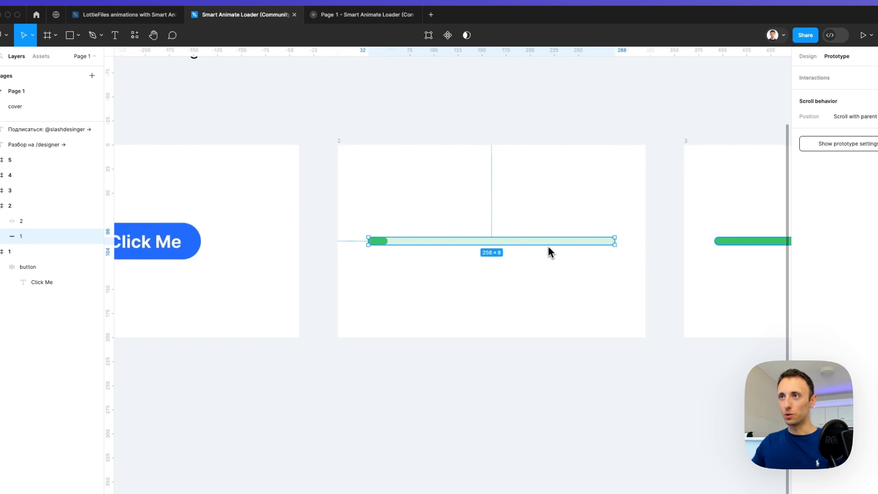
click(438, 199)
scroll(430, 205, down, 2)
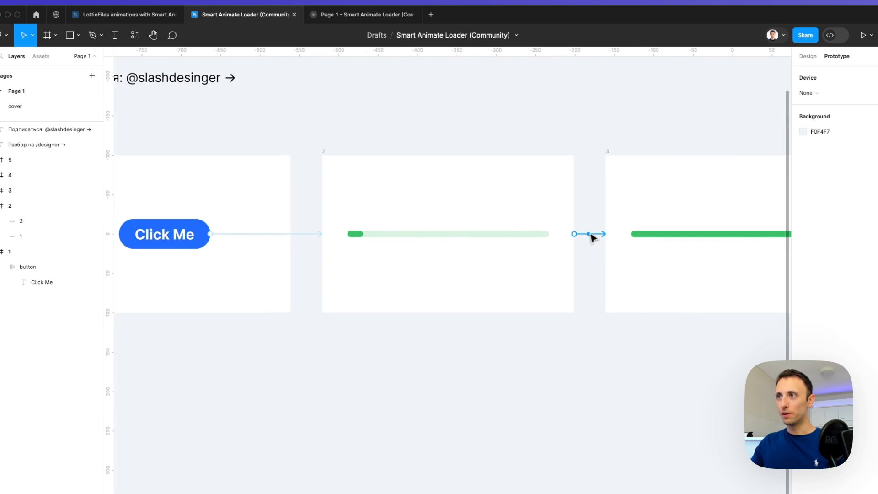
click(593, 237)
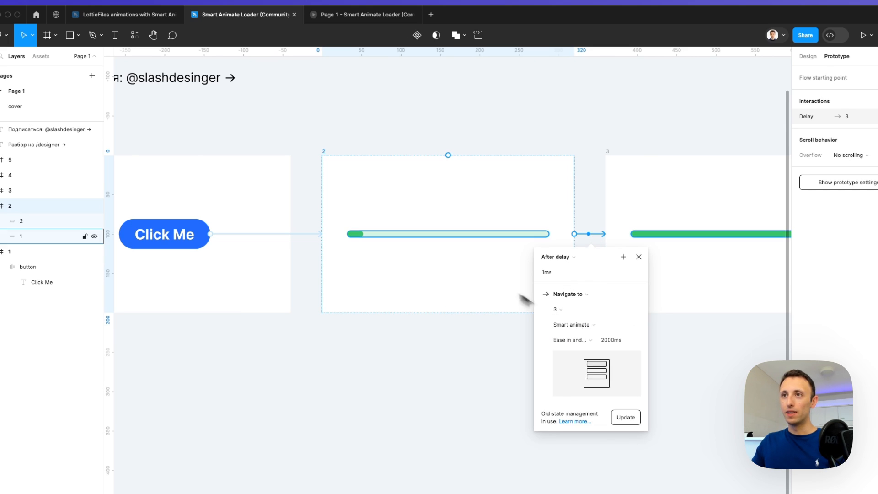
click(416, 262)
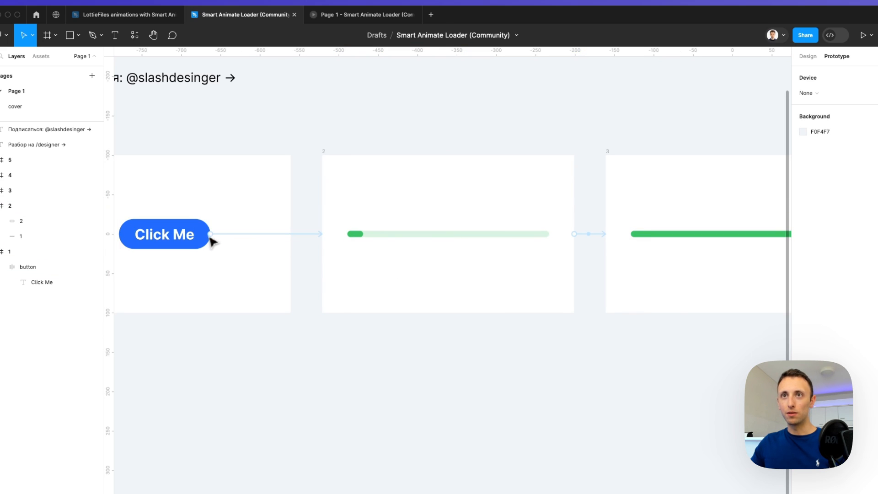
Play the loader prototype in the preview by activating Click Me, and return to the design file
click(363, 16)
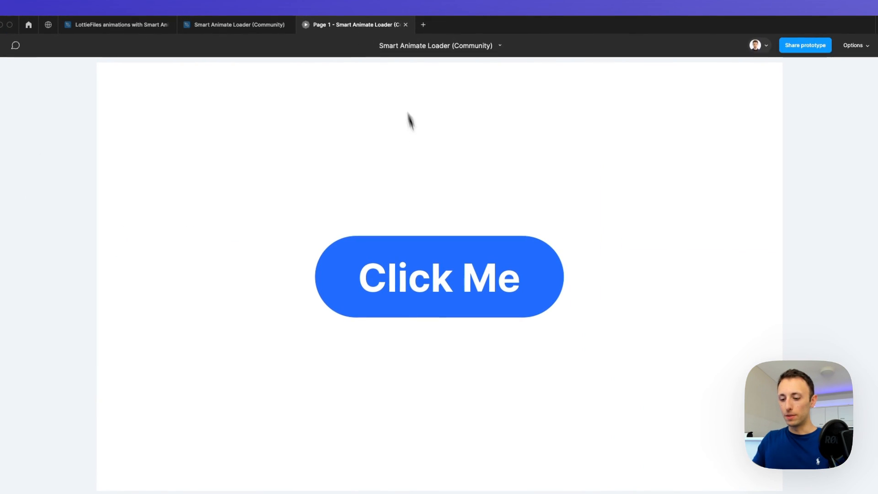
click(431, 268)
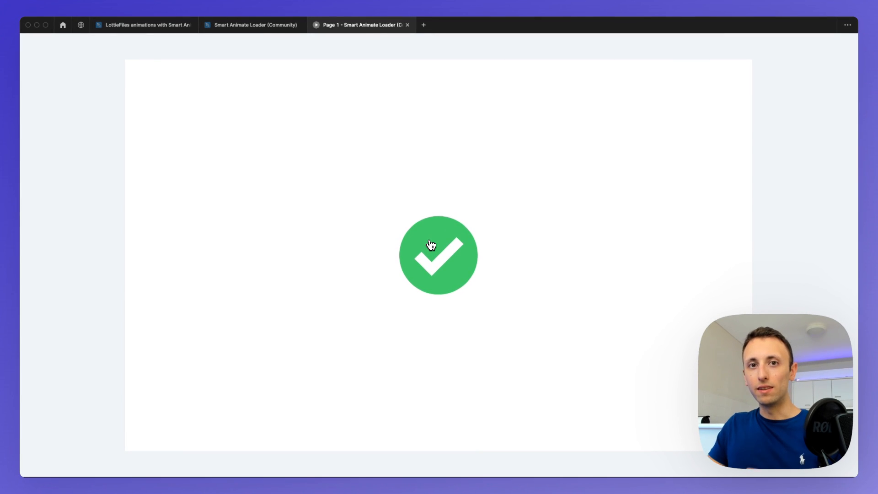
click(281, 26)
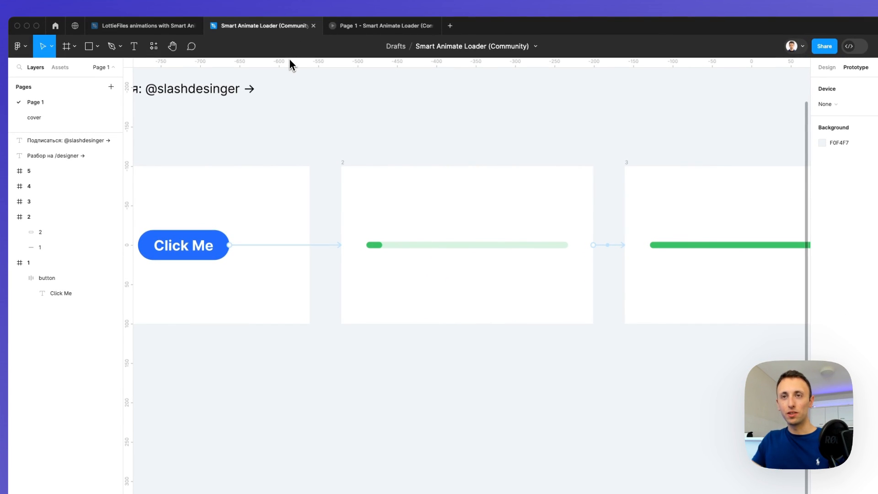
scroll(248, 169, left, 3)
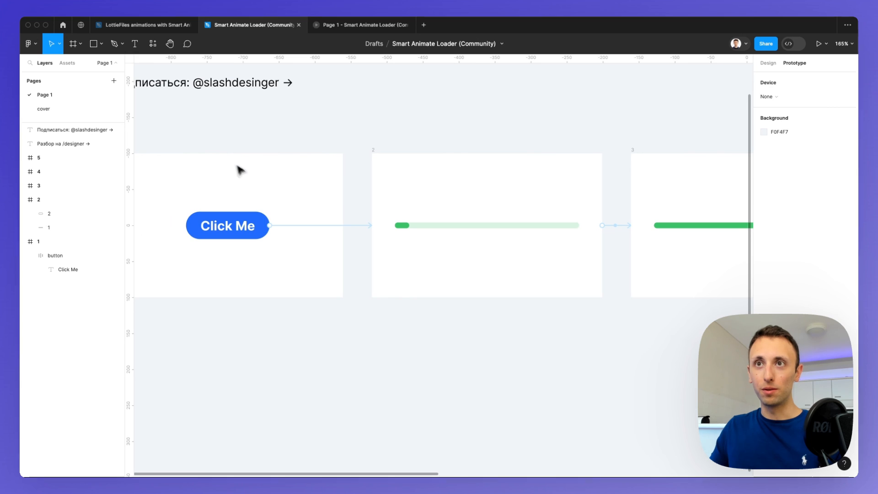
Examine the loader frames again, from the Click Me button through the progress bars to the green circle in frame 4
scroll(240, 170, left, 5)
scroll(300, 183, up, 3)
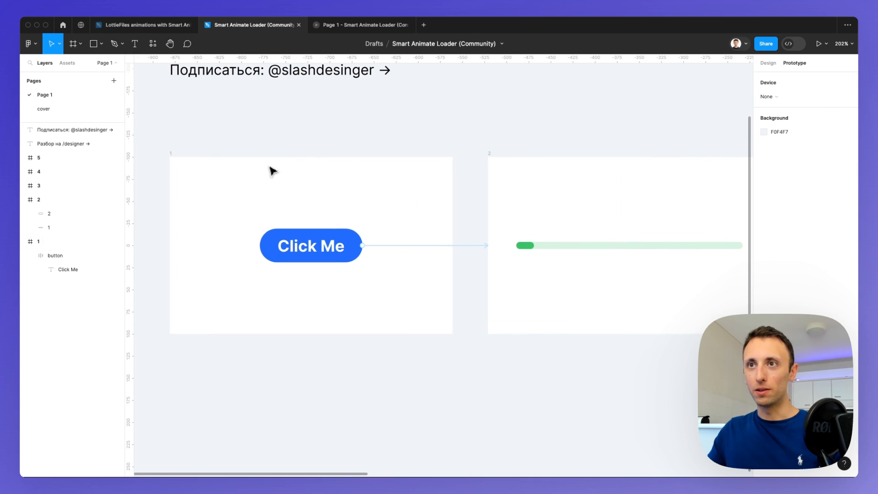
scroll(337, 198, right, 4)
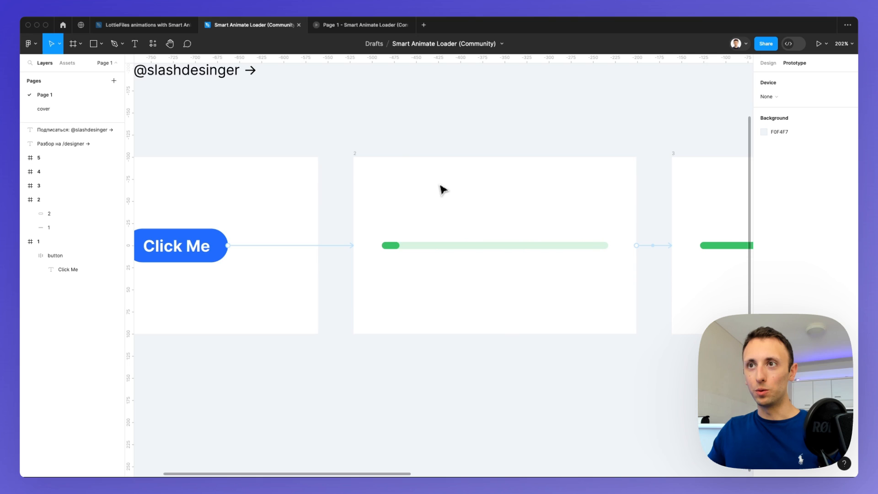
scroll(442, 189, right, 1)
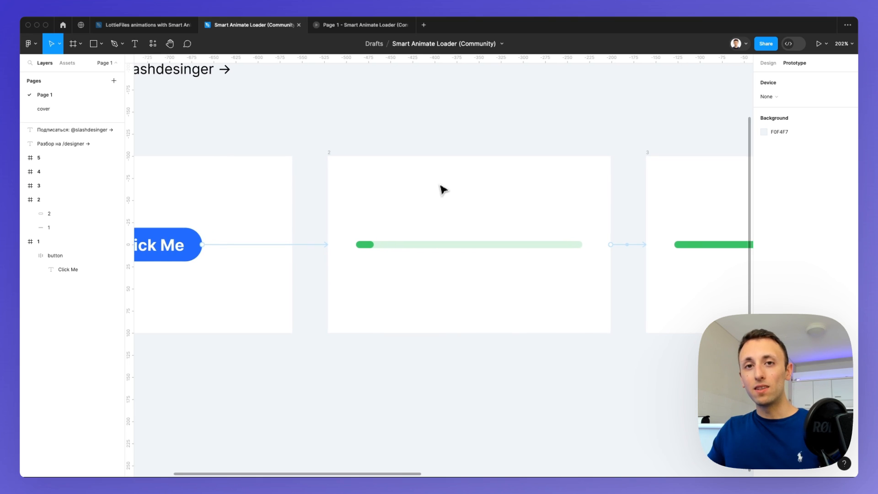
scroll(443, 190, right, 1)
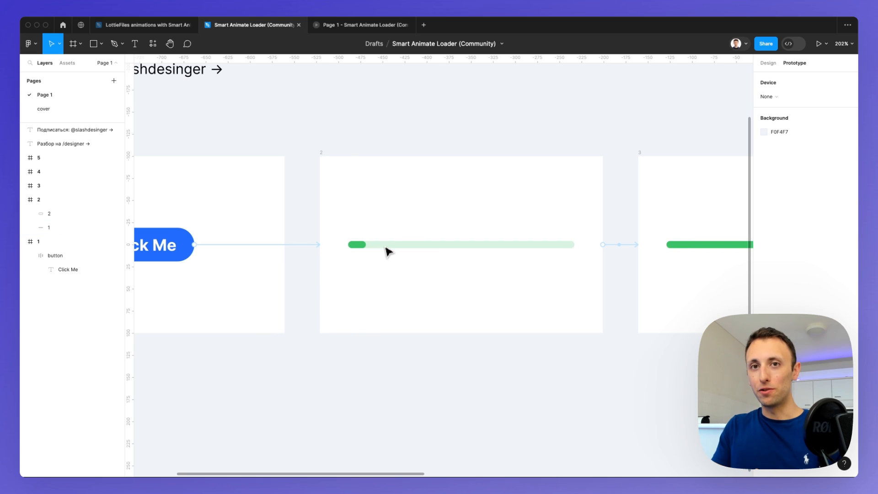
scroll(385, 251, right, 10)
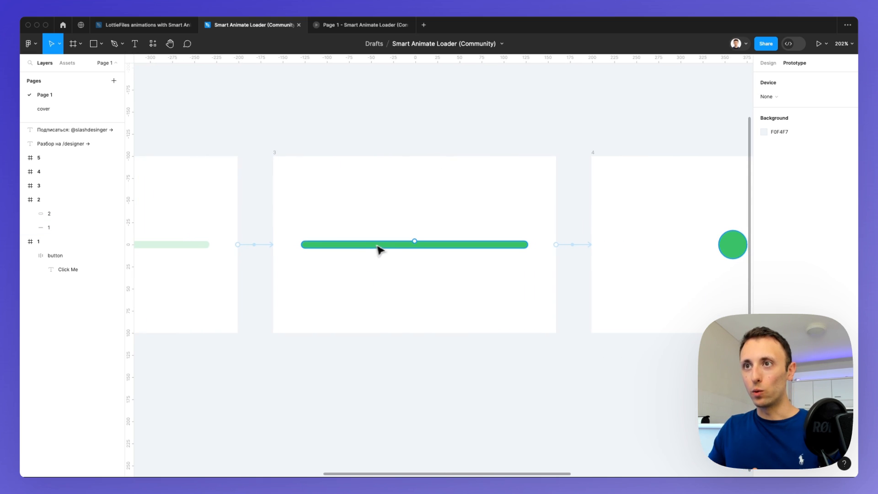
scroll(413, 250, right, 5)
scroll(413, 250, left, 10)
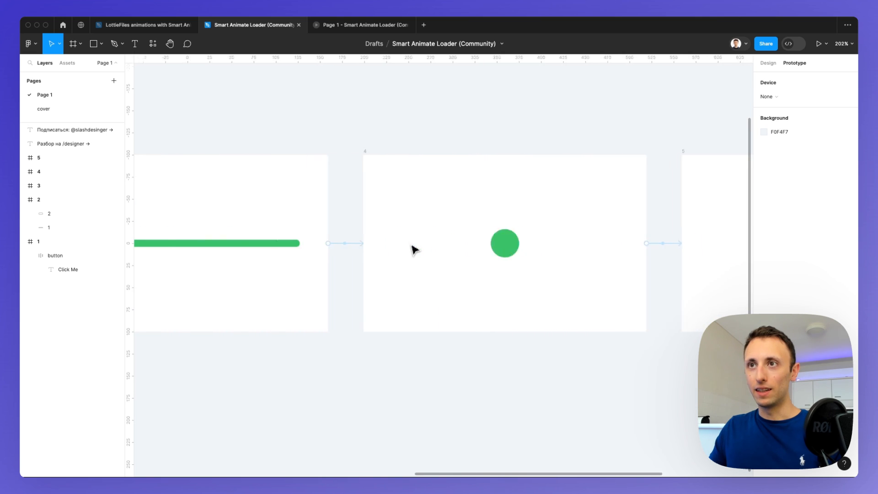
Review the delay and Smart Animate settings of the interaction linking frame 2 to frame 3
scroll(413, 249, left, 3)
click(515, 245)
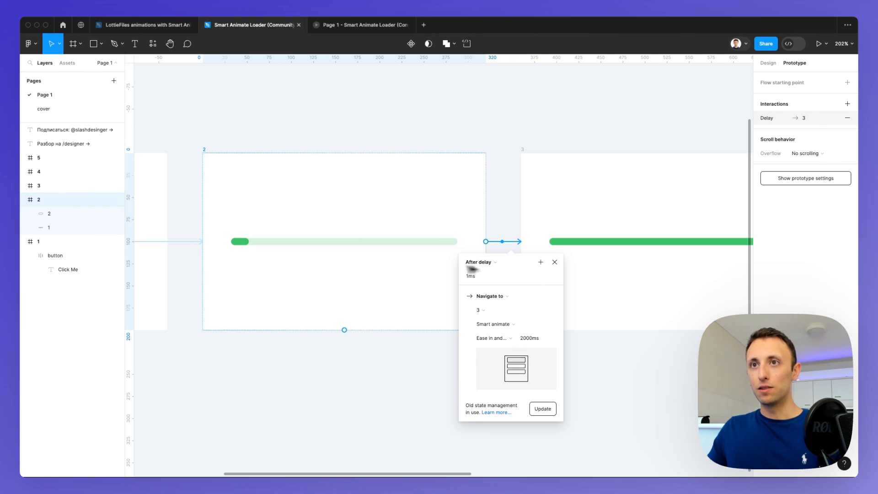
click(319, 255)
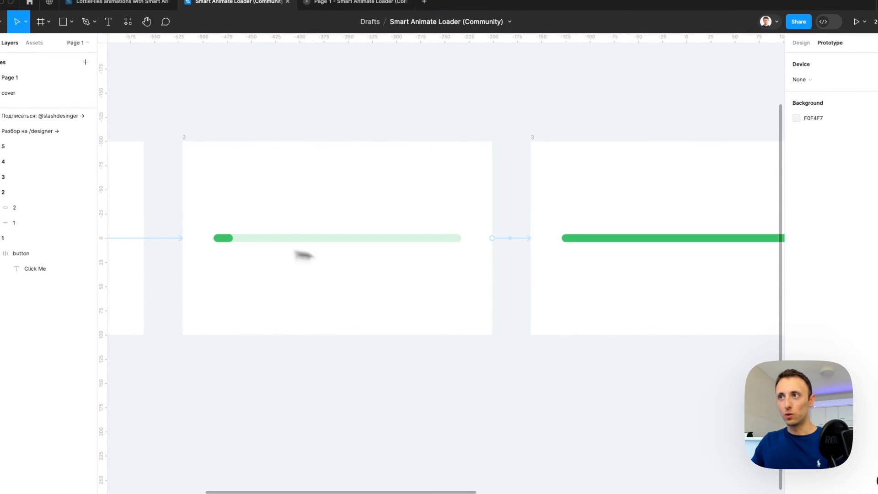
Follow the loader's shape from frame 3's full bar through frame 4's circle to frame 5's checkmark, and return to frame 2
scroll(604, 243, right, 5)
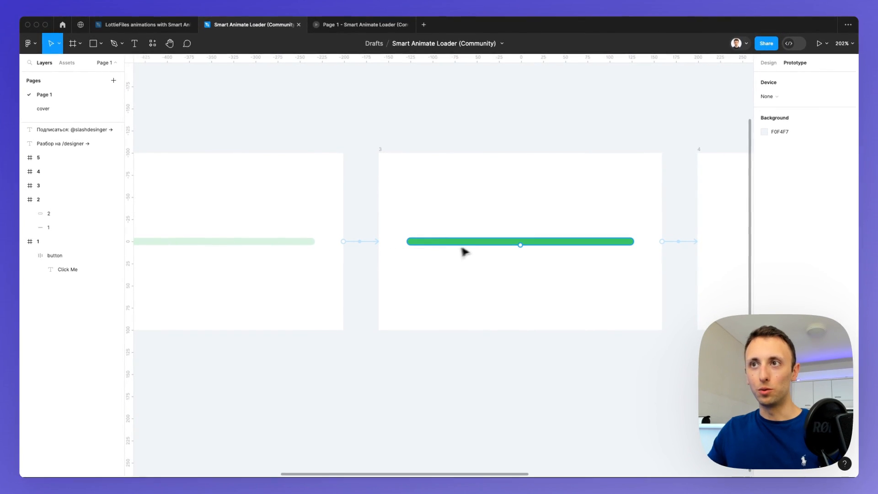
scroll(480, 250, right, 6)
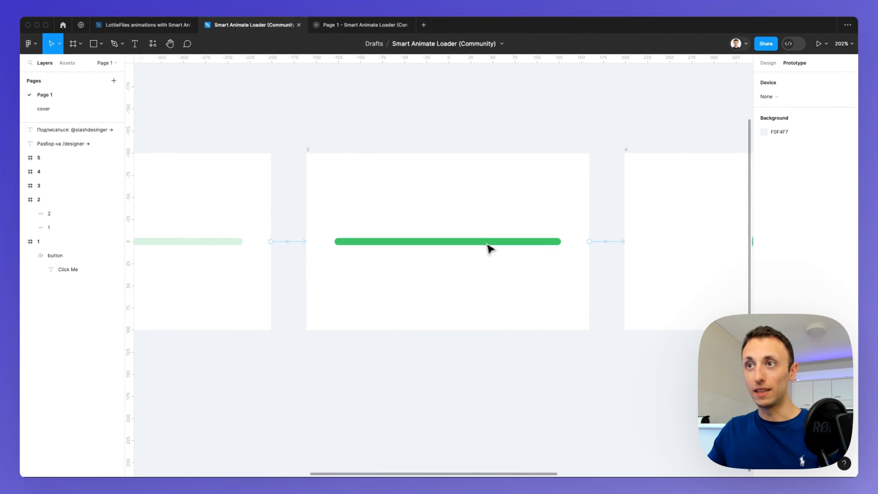
scroll(404, 247, right, 10)
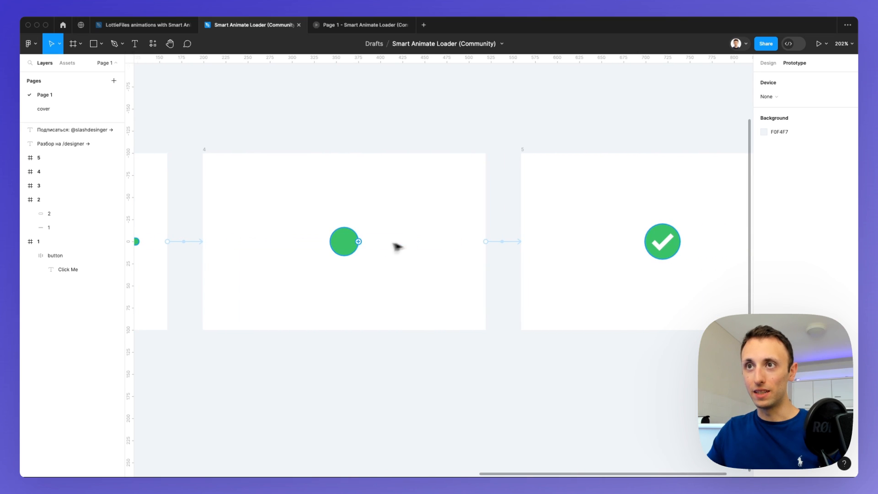
scroll(650, 252, right, 3)
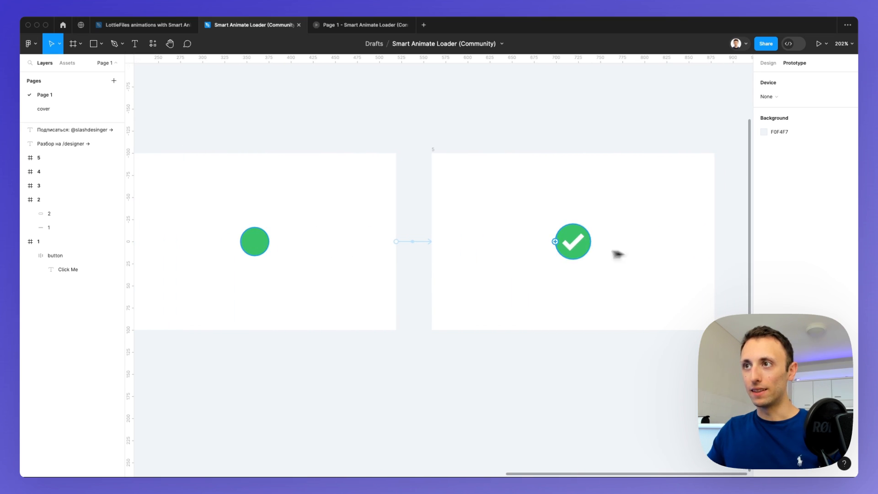
scroll(566, 248, left, 20)
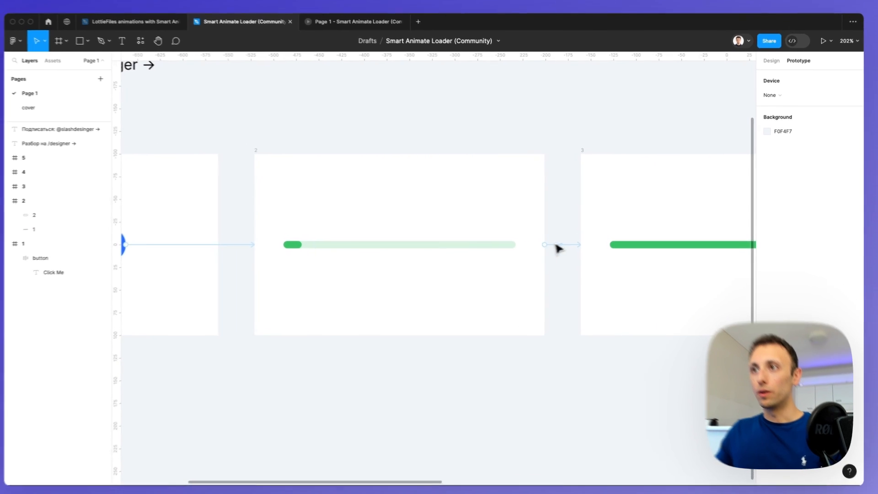
Review the available trigger options and the delay value for the interaction from frame 2 to frame 3
click(559, 245)
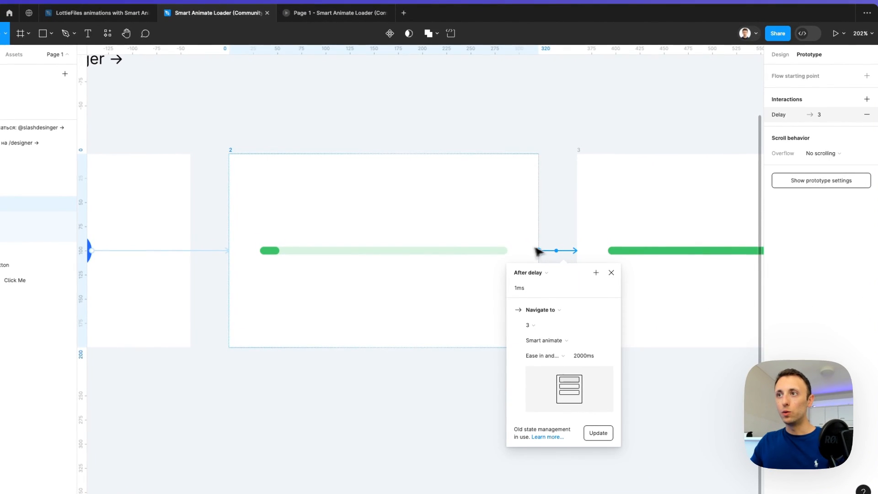
click(536, 274)
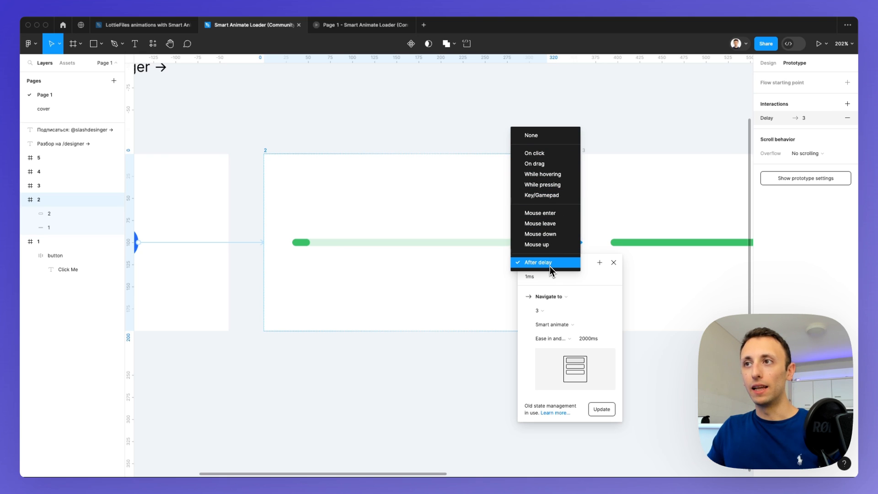
click(585, 296)
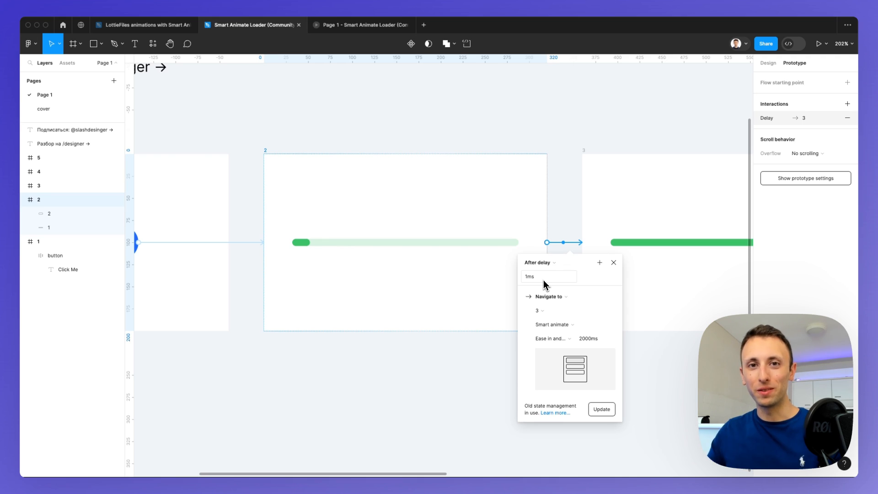
click(571, 214)
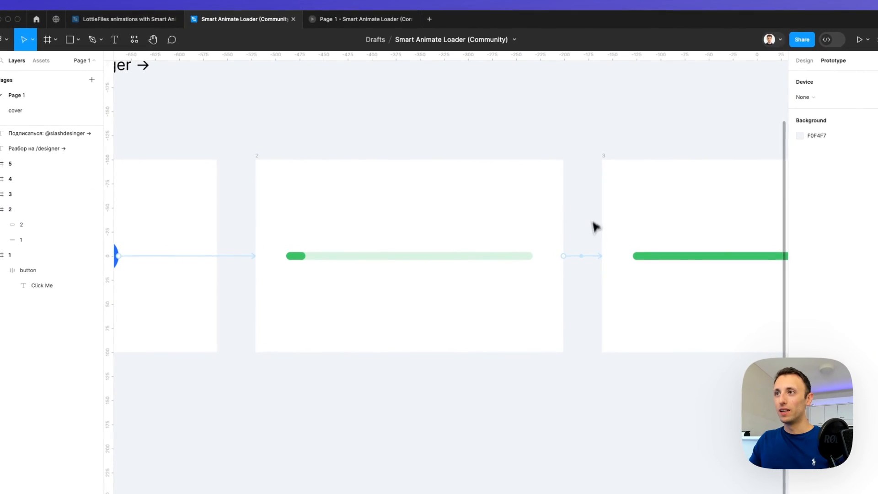
Set the trigger from frame 2 to frame 3 to On click, test the loader in the prototype preview, and return to the design file
click(575, 242)
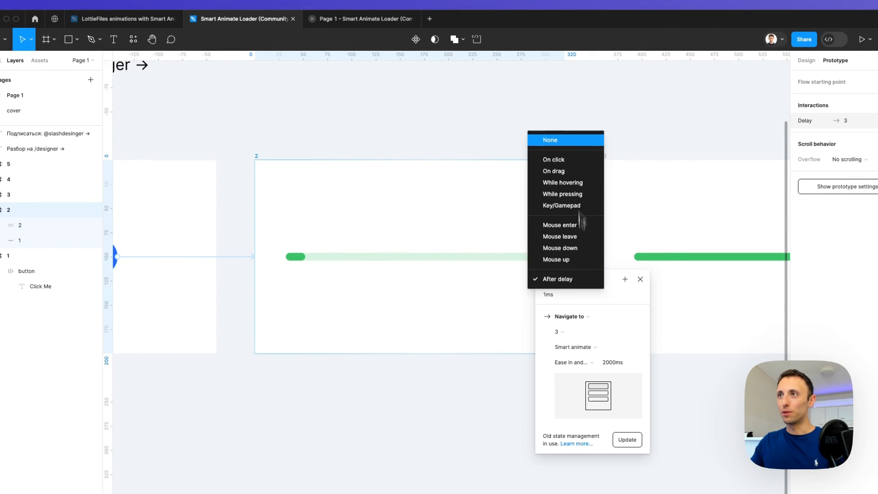
click(567, 159)
click(365, 20)
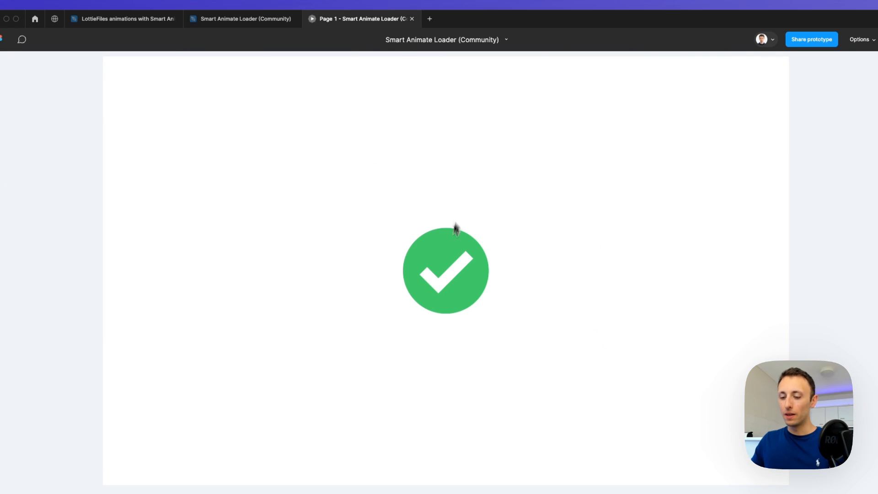
click(432, 242)
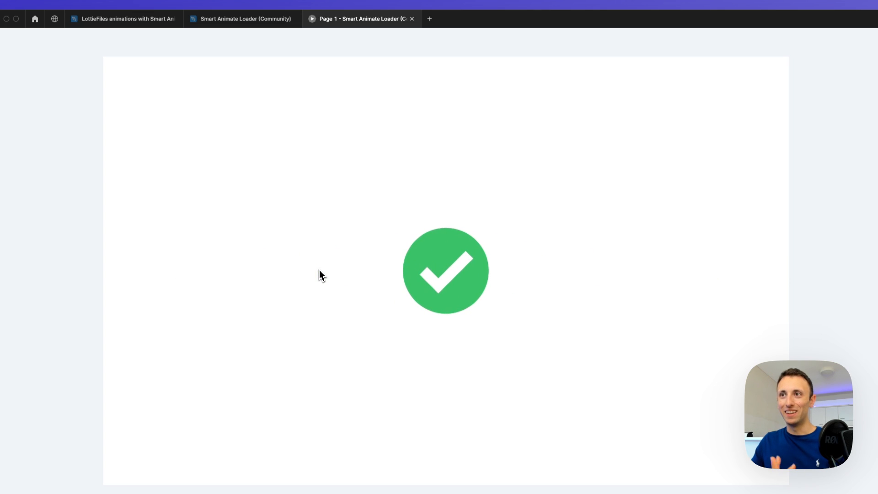
click(267, 21)
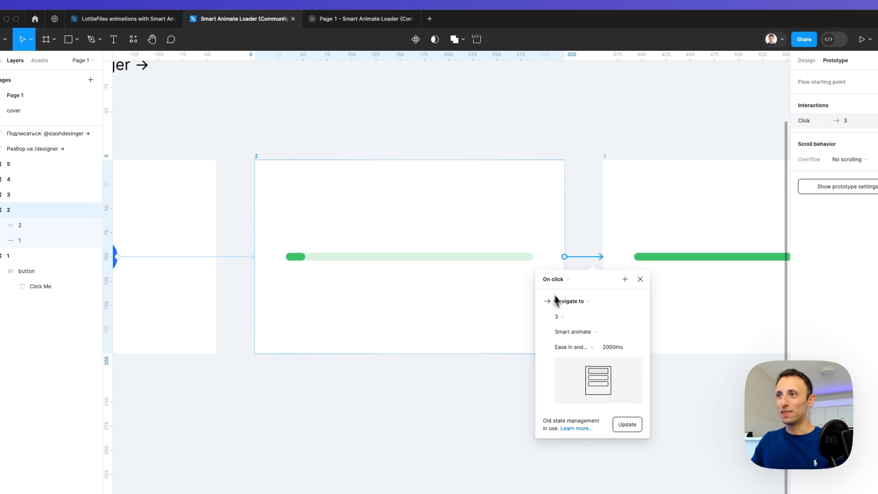
Switch the frame 2 to frame 3 trigger back to After delay, check the loader in the preview, and close the interaction settings
click(572, 291)
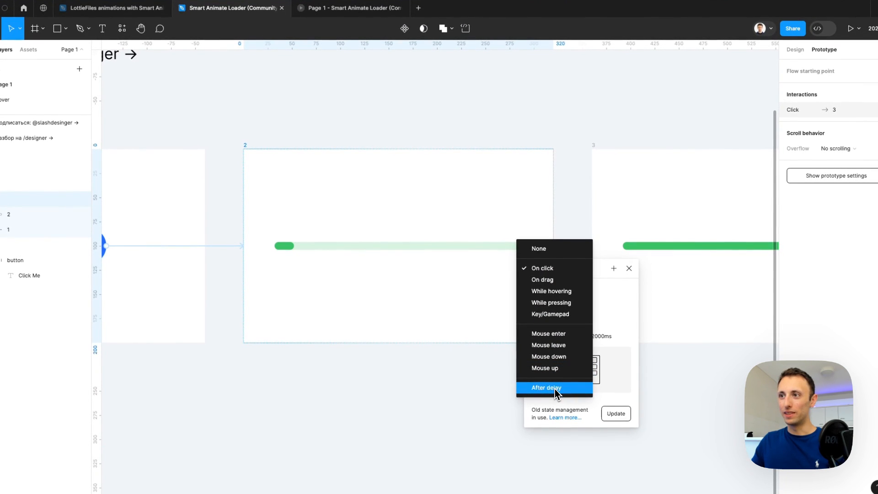
click(567, 399)
click(341, 8)
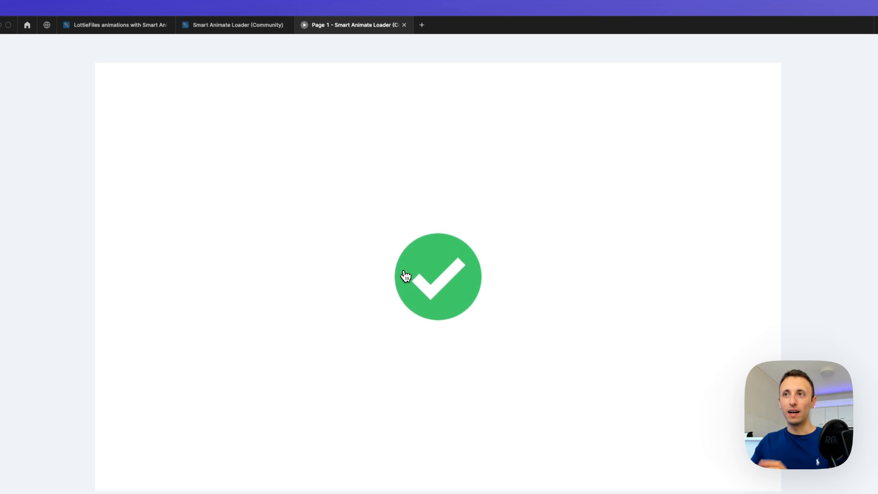
click(238, 26)
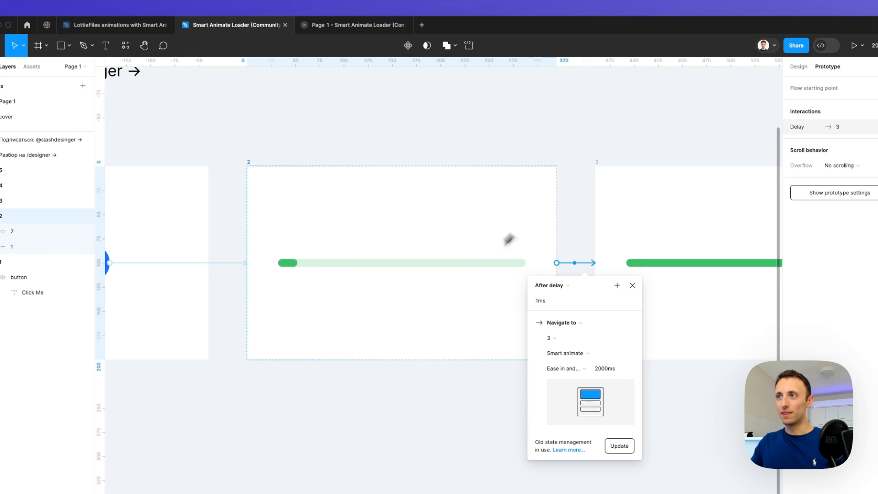
click(589, 156)
Thicken frame 3's full green progress bar about its centre to 256 × 20
scroll(588, 157, right, 1)
scroll(438, 261, right, 5)
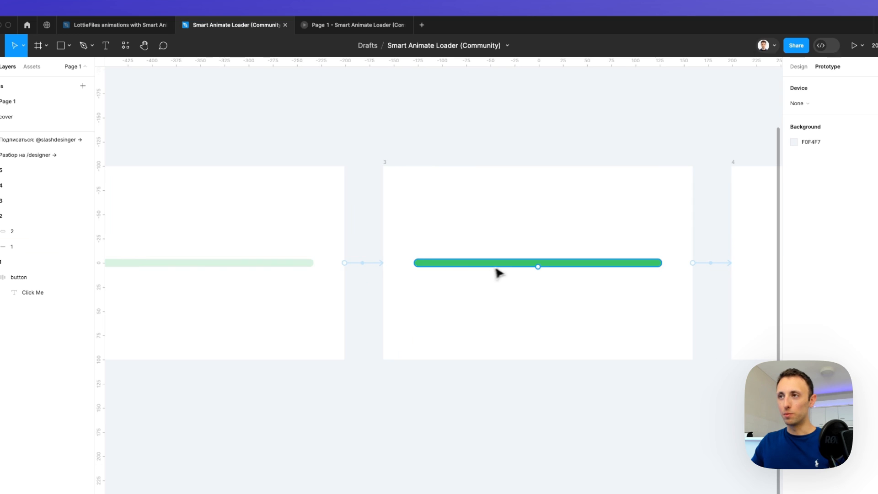
click(497, 264)
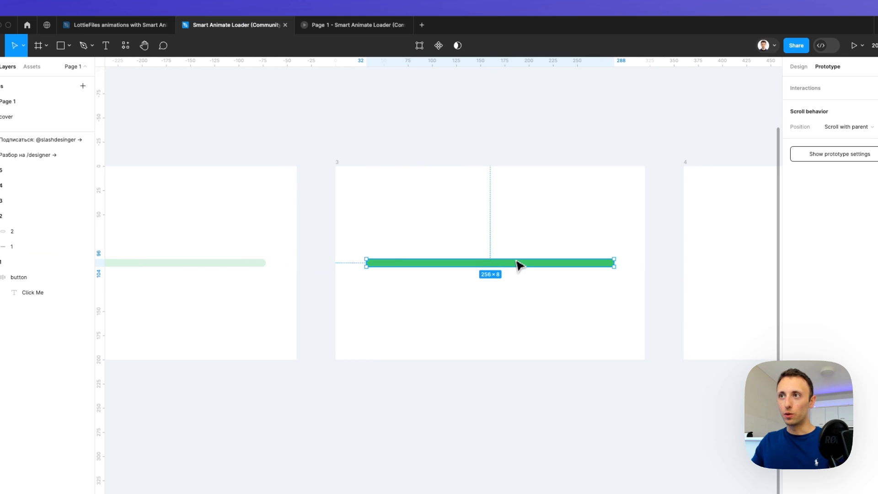
drag(517, 259, 517, 253)
Change the fill of frame 3's progress bar to a teal of about 3AC2A1
scroll(473, 229, right, 3)
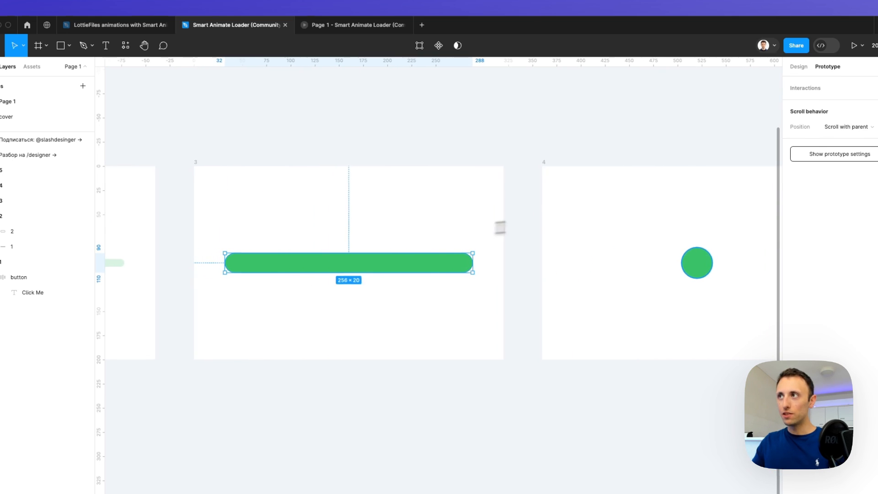
click(799, 67)
click(795, 277)
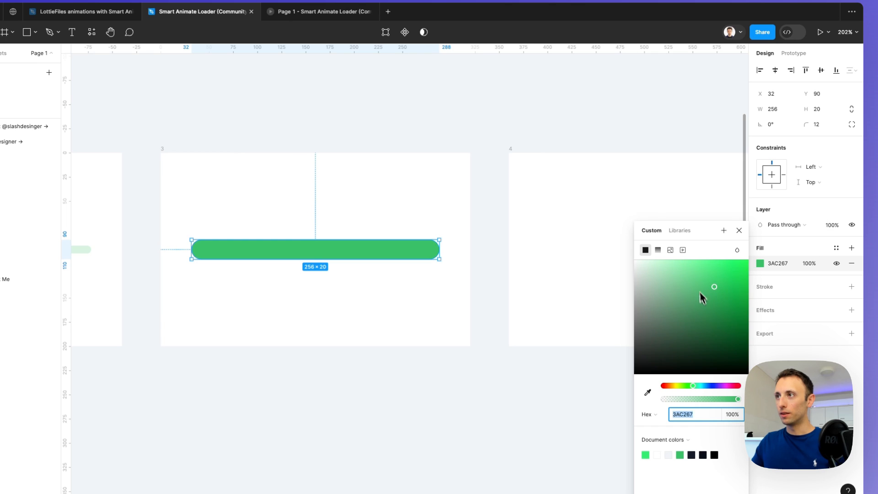
drag(686, 230, 477, 230)
click(501, 385)
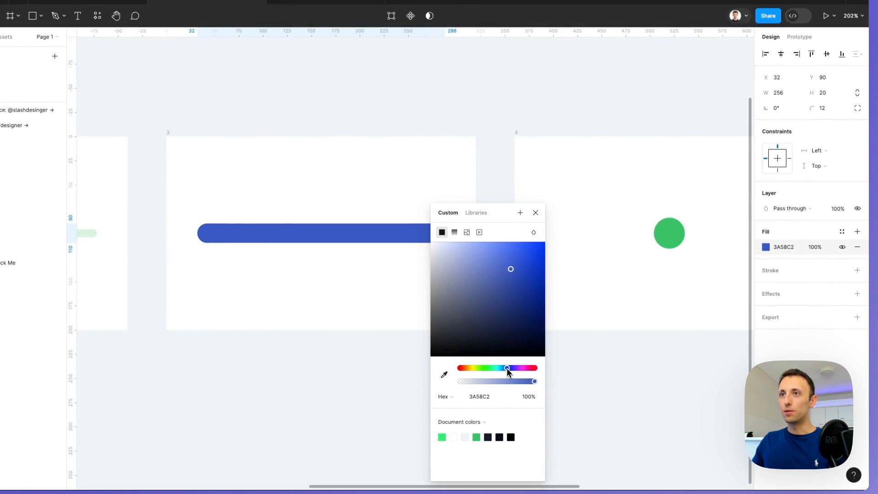
drag(507, 369, 495, 370)
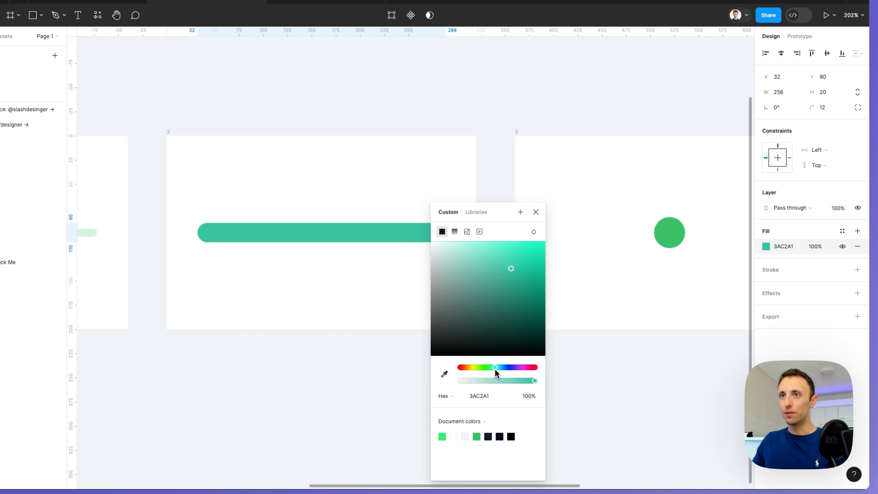
click(536, 212)
Change the fill of frame 4's green circle to a blue of about 3A79C2
click(666, 236)
scroll(686, 240, right, 5)
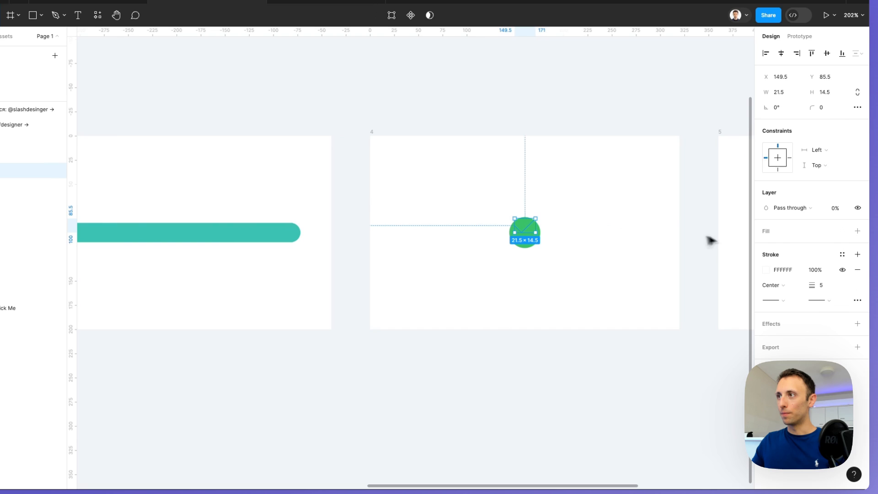
click(523, 257)
click(526, 249)
click(767, 246)
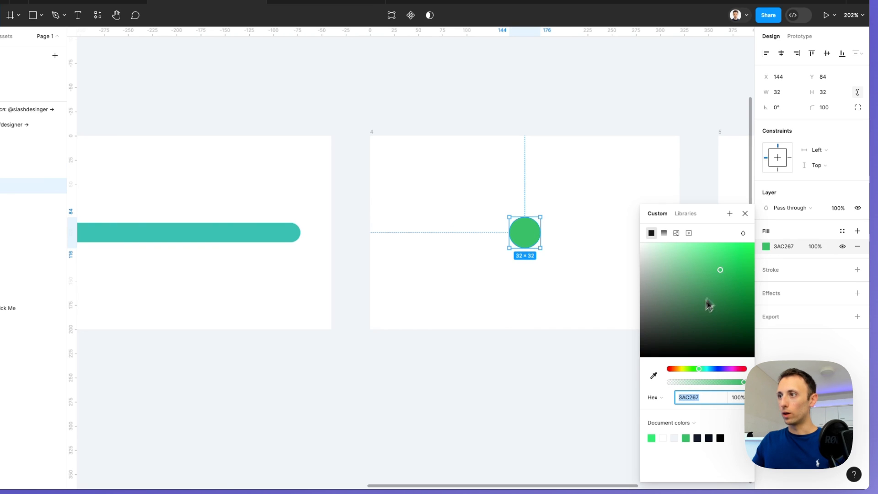
drag(705, 219, 420, 215)
click(402, 209)
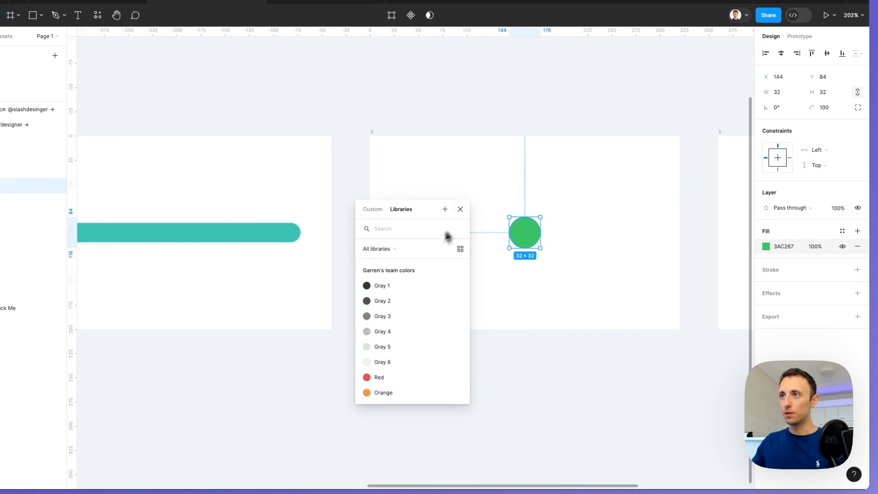
click(766, 246)
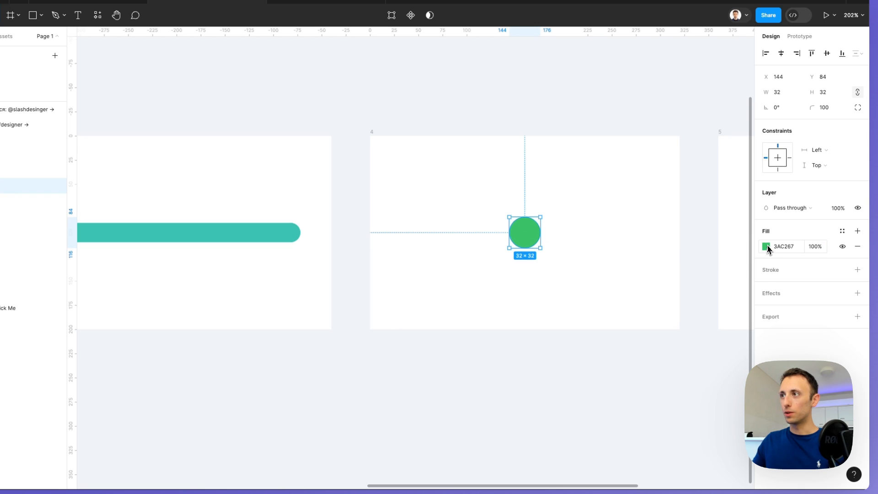
click(766, 246)
drag(709, 218, 414, 219)
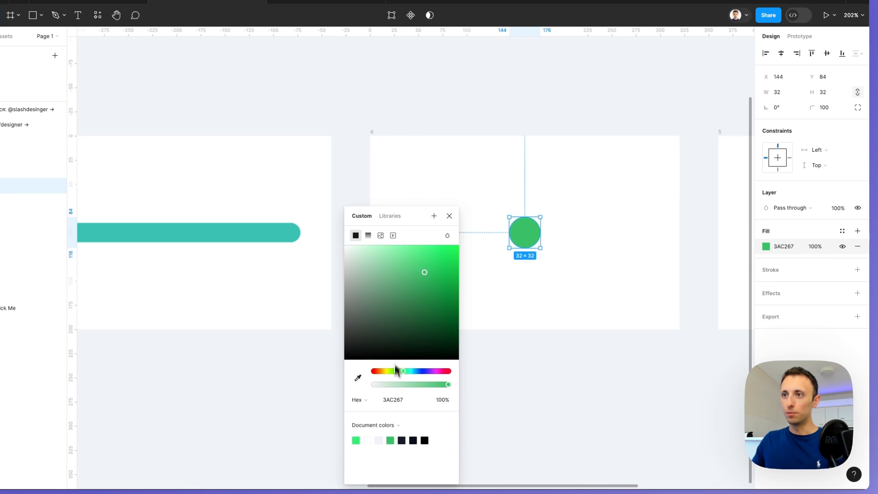
drag(399, 371, 418, 373)
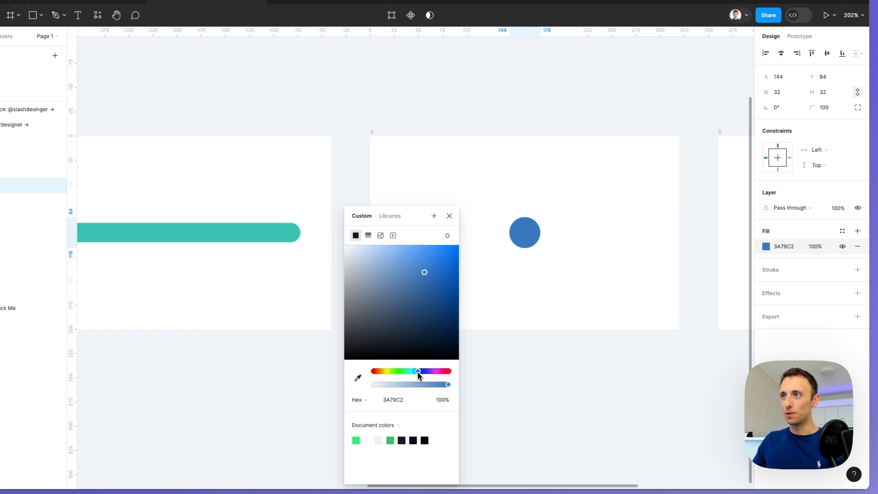
click(449, 217)
Change the fill of the circle behind frame 5's check mark to a purple of about 863AC2
scroll(447, 226, right, 10)
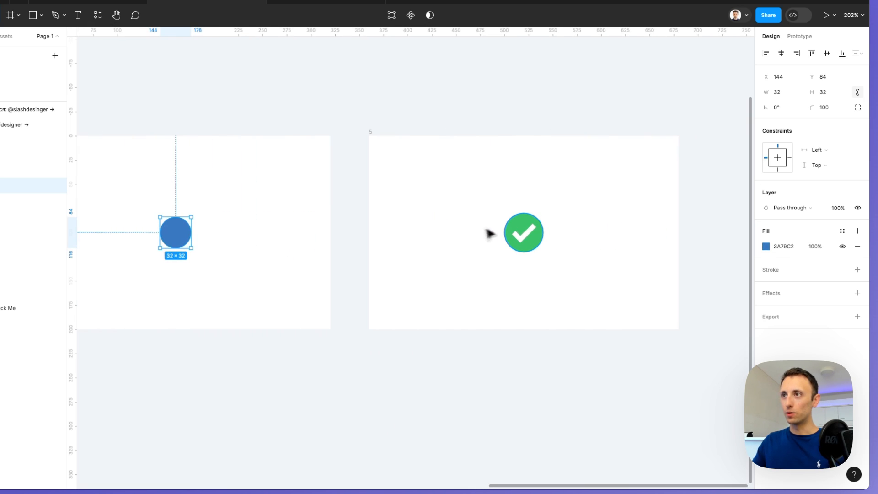
click(520, 231)
click(766, 246)
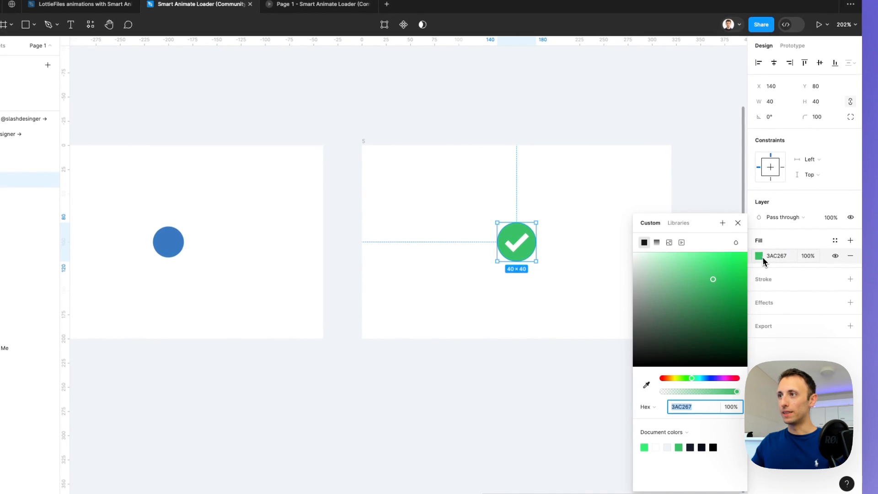
drag(717, 221, 448, 229)
click(408, 231)
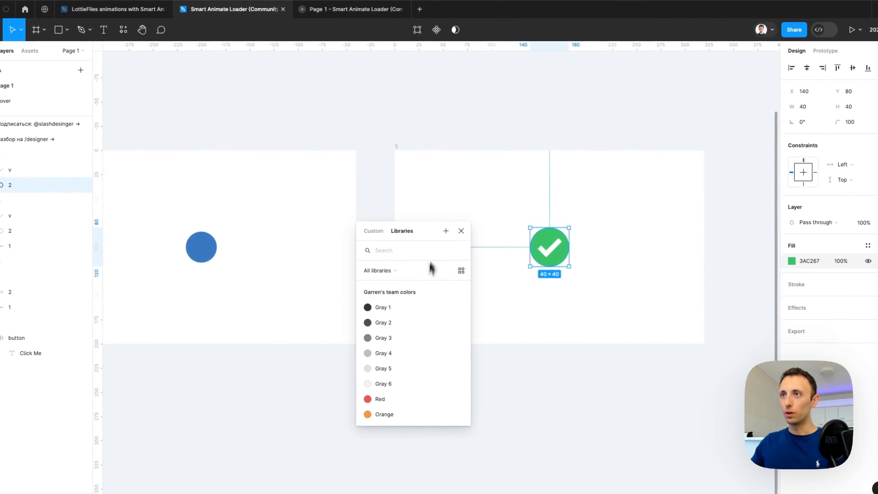
click(380, 231)
drag(437, 383, 444, 383)
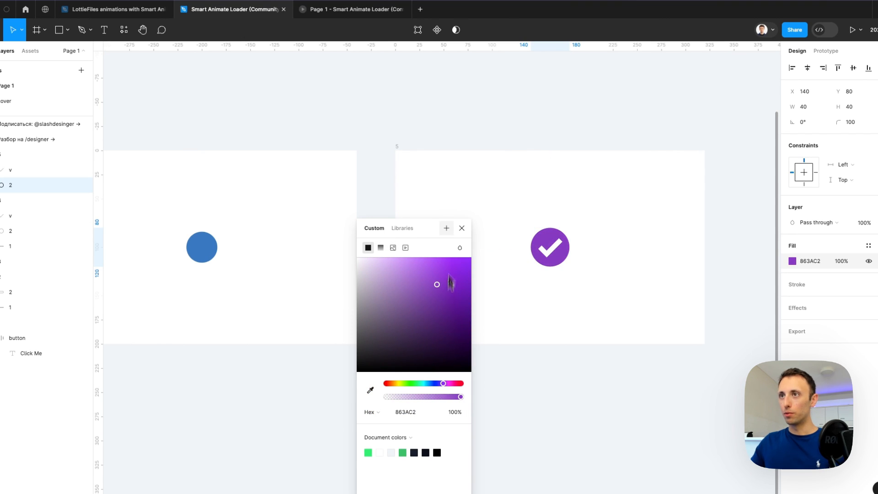
key(Escape)
Play the recoloured loader in the prototype preview, return to the design file, and deselect frame 5's circle
click(361, 10)
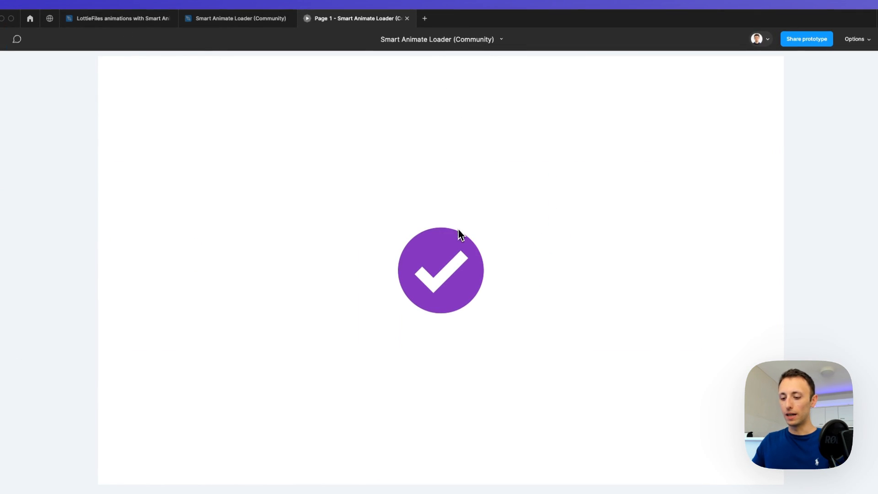
click(459, 250)
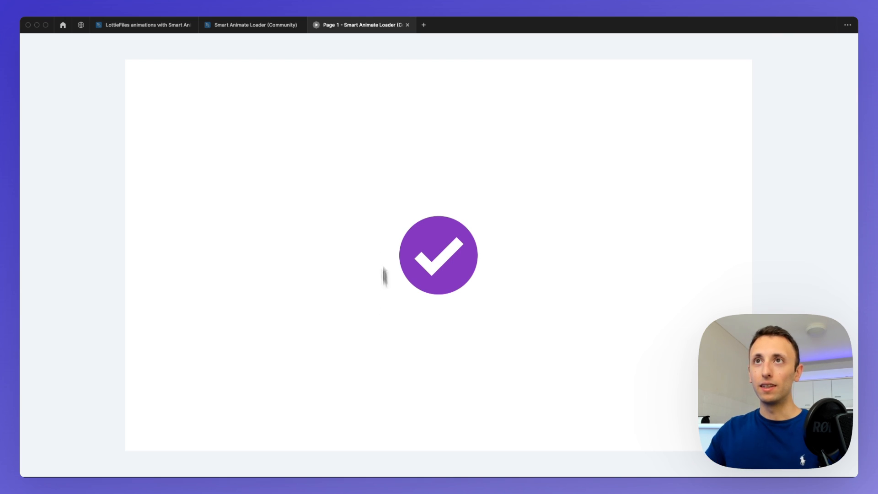
click(275, 24)
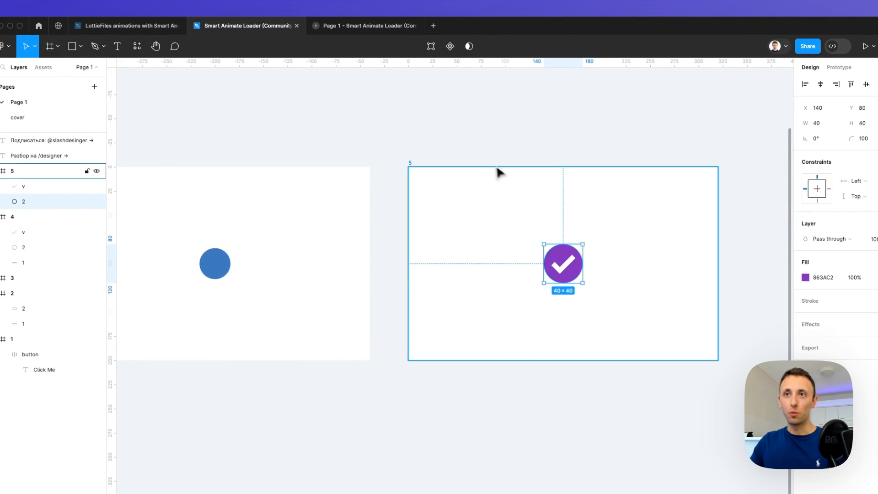
scroll(498, 172, down, 3)
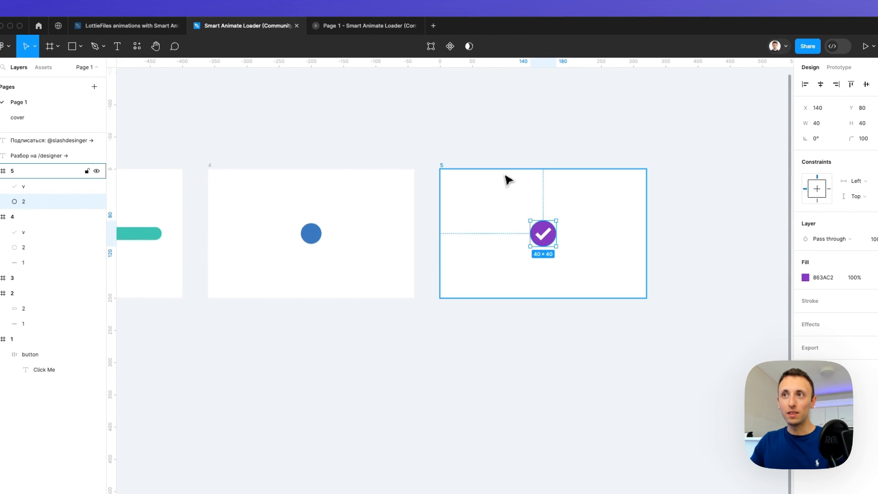
scroll(507, 178, left, 5)
click(501, 165)
scroll(501, 165, left, 5)
scroll(503, 163, left, 5)
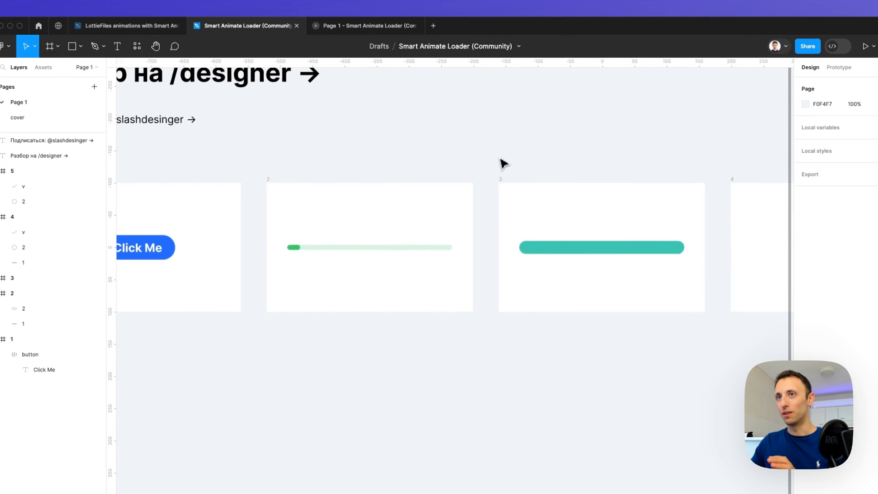